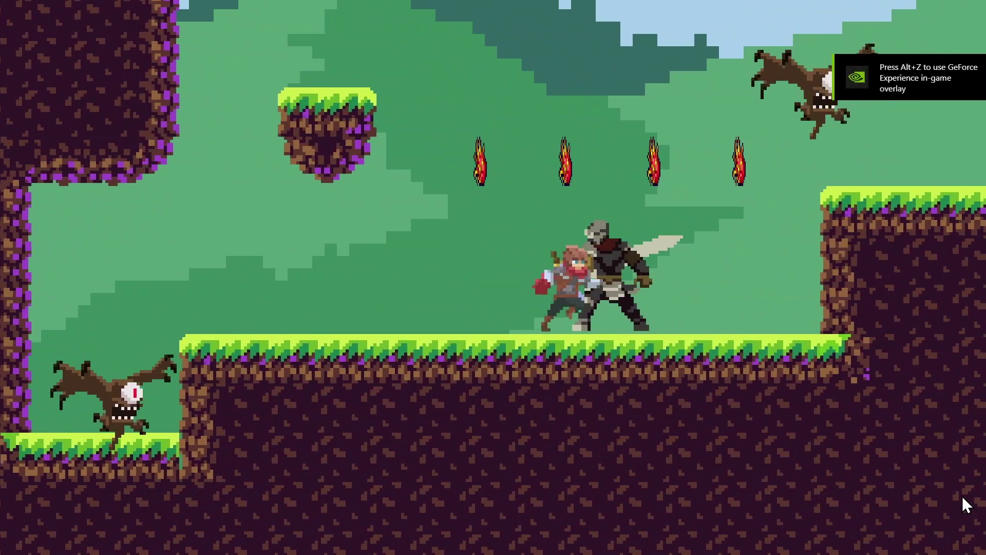
{"action": "left_click", "coordinate": [963, 495]}
{"action": "left_click", "coordinate": [960, 494]}
{"action": "left_click", "coordinate": [954, 492]}
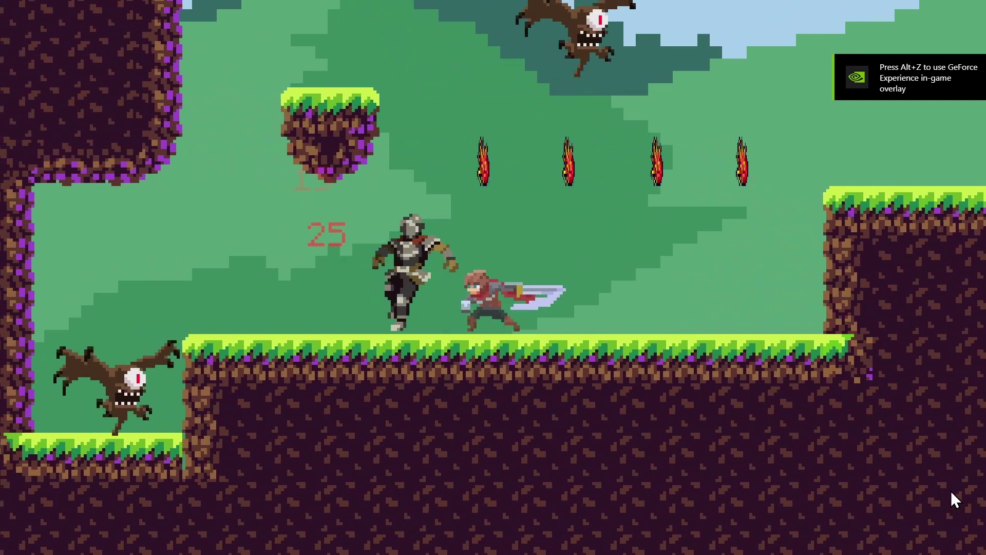
{"action": "left_click", "coordinate": [951, 491]}
{"action": "right_click", "coordinate": [950, 492]}
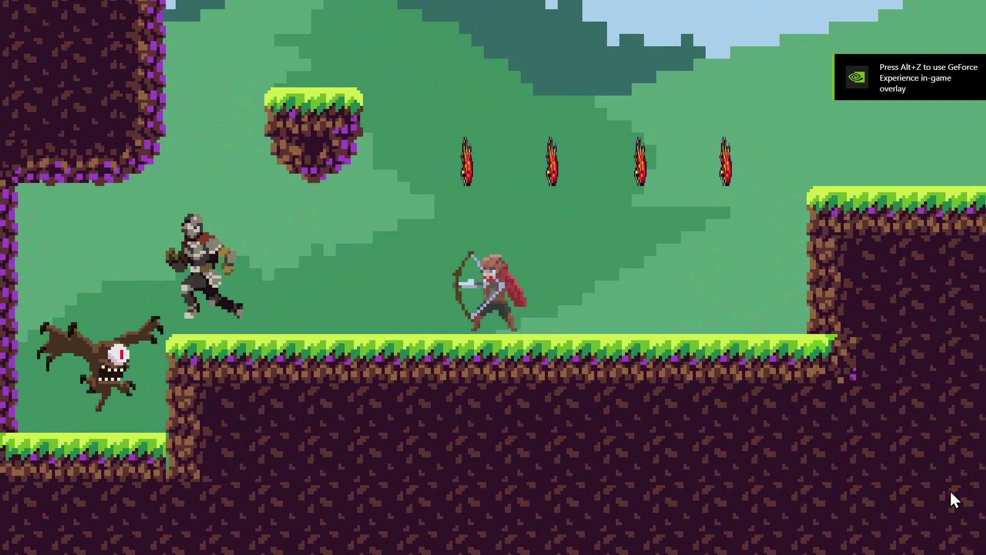
{"action": "key", "text": "a"}
{"action": "left_click", "coordinate": [950, 492]}
{"action": "left_click", "coordinate": [947, 491]}
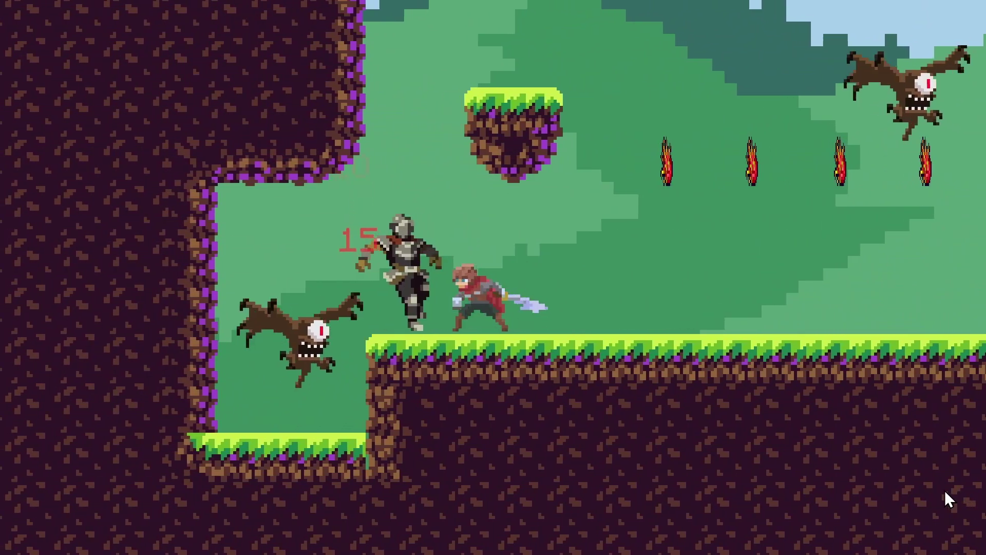
{"action": "left_click", "coordinate": [943, 491]}
{"action": "key", "text": "a"}
{"action": "left_click", "coordinate": [942, 491]}
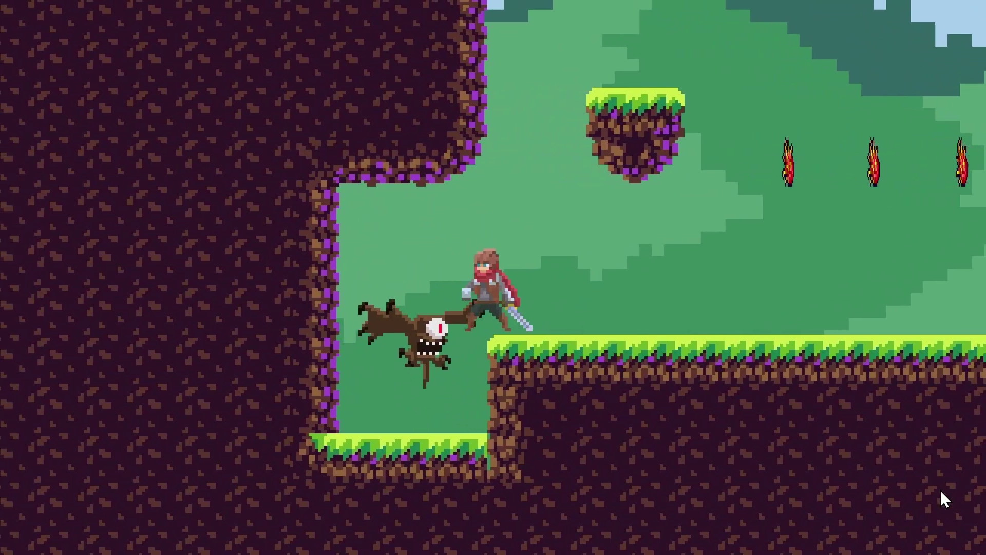
{"action": "left_click", "coordinate": [942, 490]}
{"action": "left_click", "coordinate": [941, 491]}
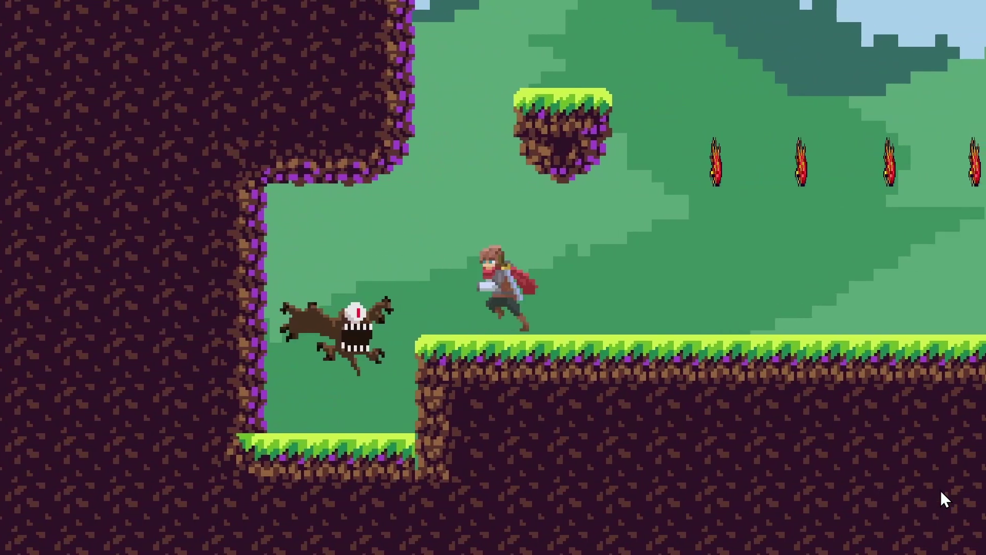
{"action": "right_click", "coordinate": [941, 490]}
{"action": "key", "text": "a"}
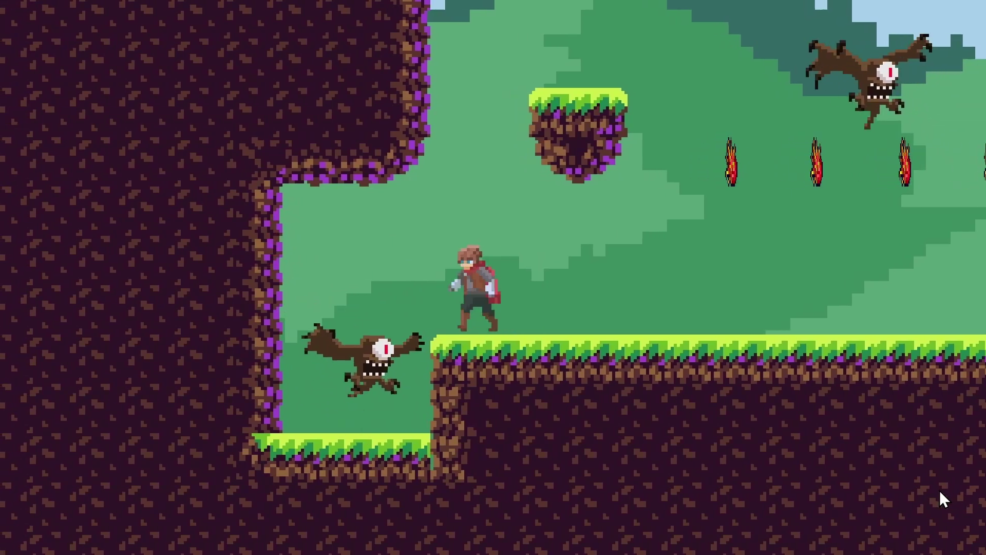
{"action": "left_click", "coordinate": [939, 489]}
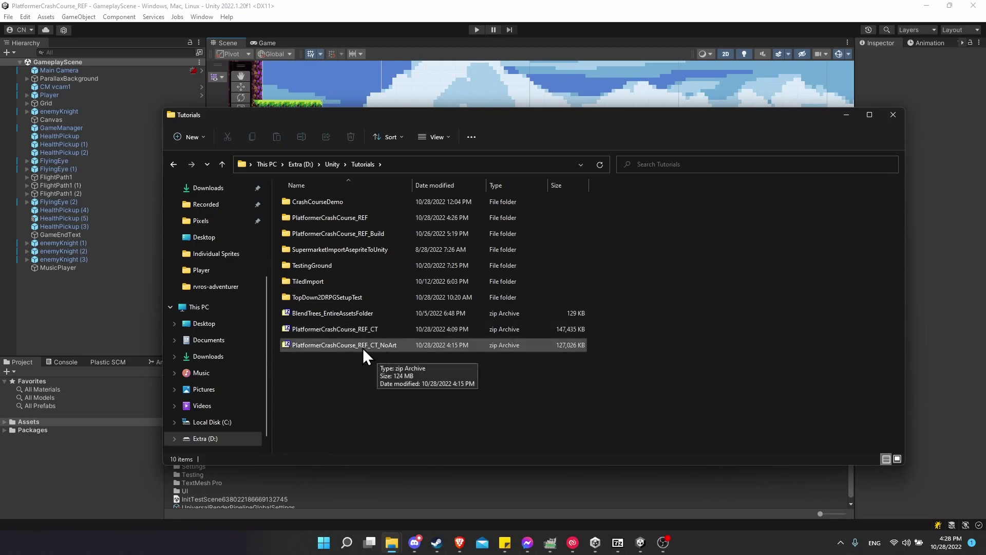
Step: Extract the PlatformerCrashCourse_REF_CT_NoArt folder from its zip archive into the Tutorials folder and open the extracted project folder
{"action": "double_click", "coordinate": [430, 351]}
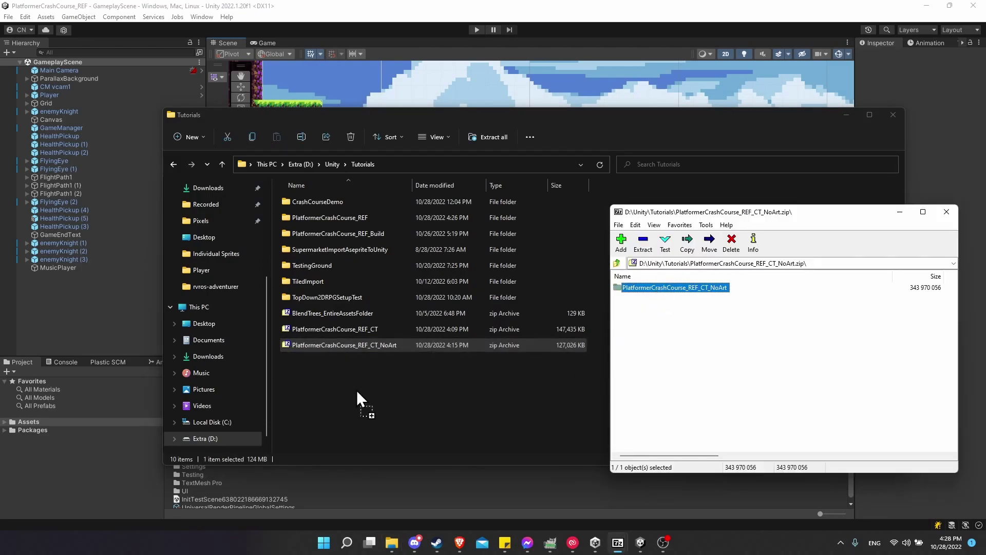
{"action": "left_click_drag", "start_coordinate": [356, 390], "coordinate": [356, 390]}
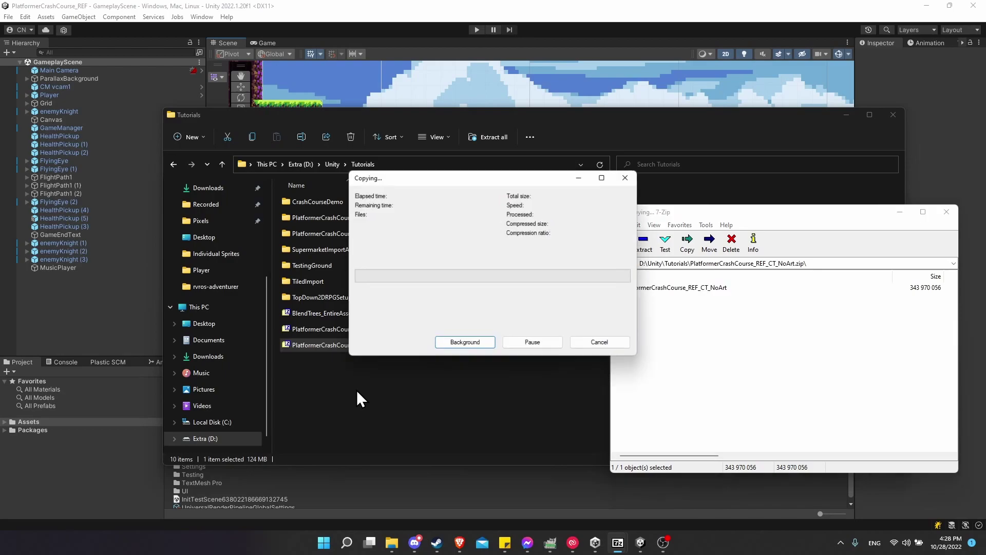
{"action": "double_click", "coordinate": [395, 250]}
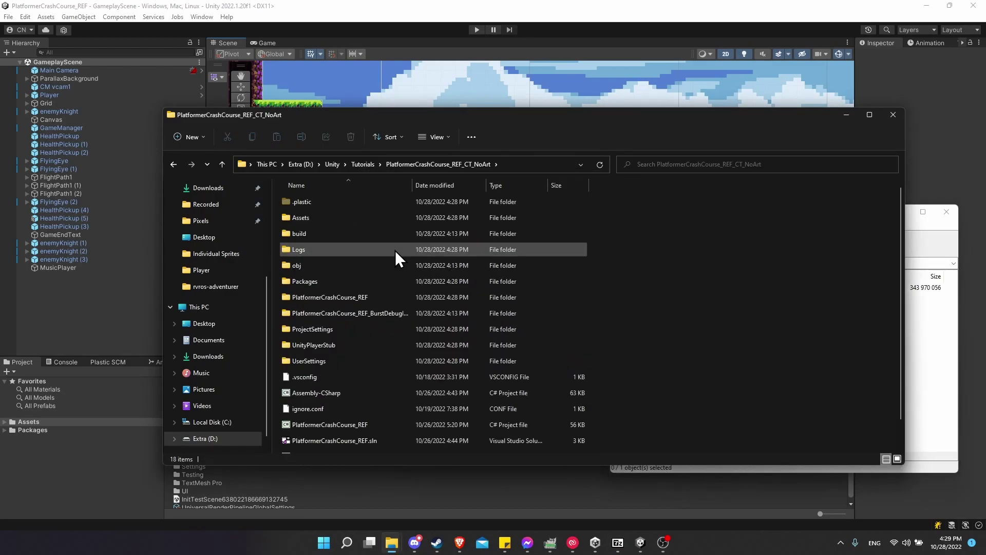
Step: Browse the extracted project's Assets folder and its Art subfolder, checking the freeknight asset folder
{"action": "double_click", "coordinate": [384, 224]}
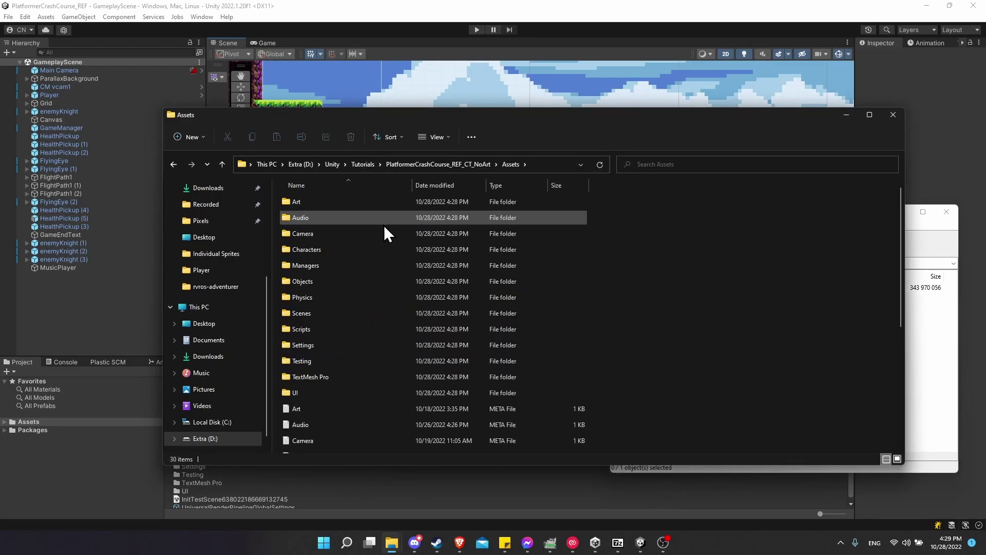
{"action": "scroll", "coordinate": [381, 323], "scroll_direction": "down", "scroll_amount": 3}
{"action": "scroll", "coordinate": [378, 317], "scroll_direction": "up", "scroll_amount": 3}
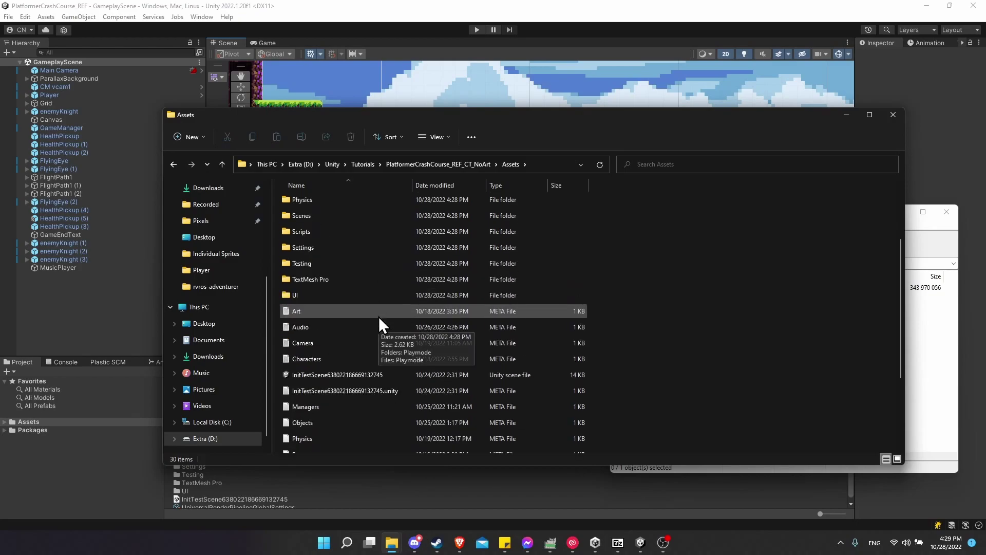
{"action": "double_click", "coordinate": [344, 263]}
{"action": "double_click", "coordinate": [359, 202]}
{"action": "left_click", "coordinate": [173, 163]}
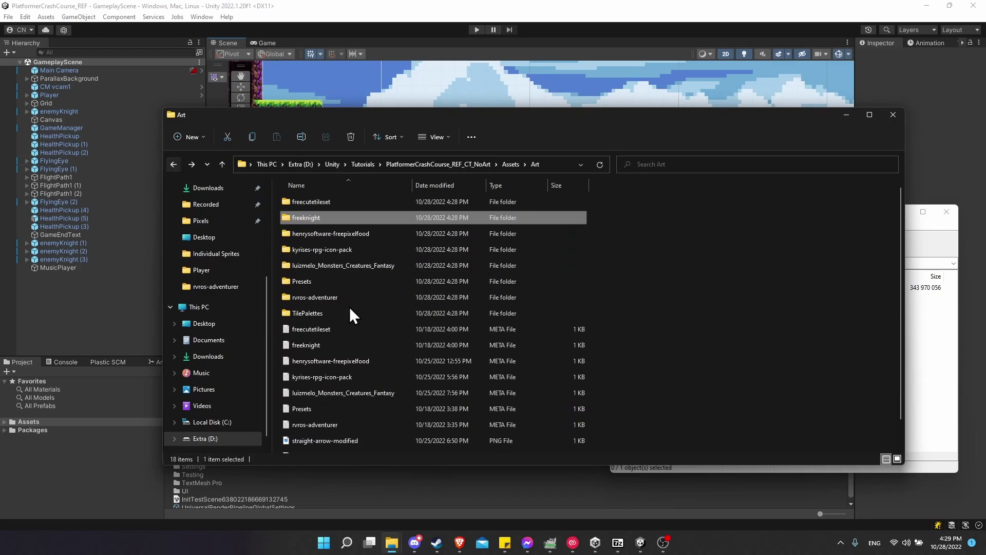
{"action": "double_click", "coordinate": [360, 217]}
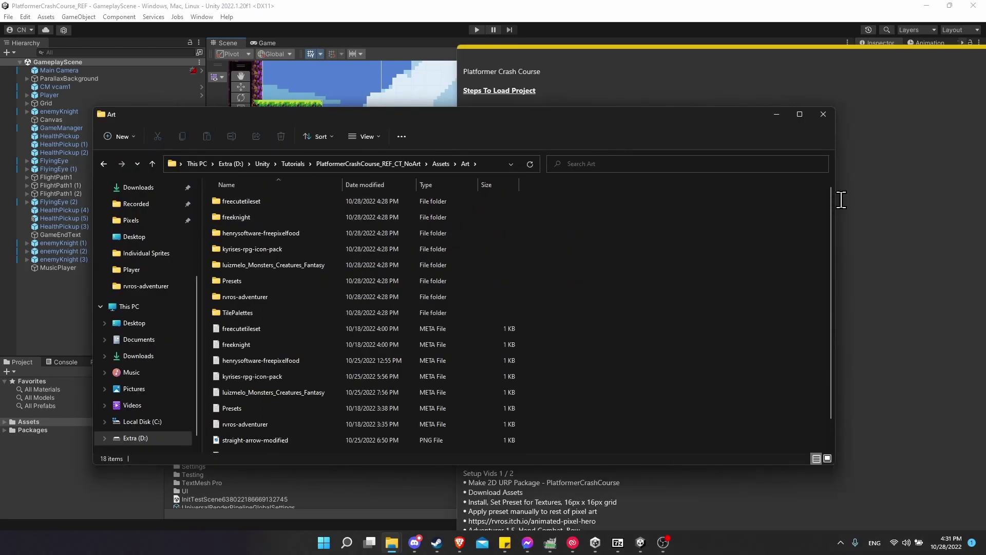
Step: Switch to the sticky note with the project loading steps and highlight the art/rvros-adventurer entry and its itch.io link
{"action": "left_click", "coordinate": [569, 224]}
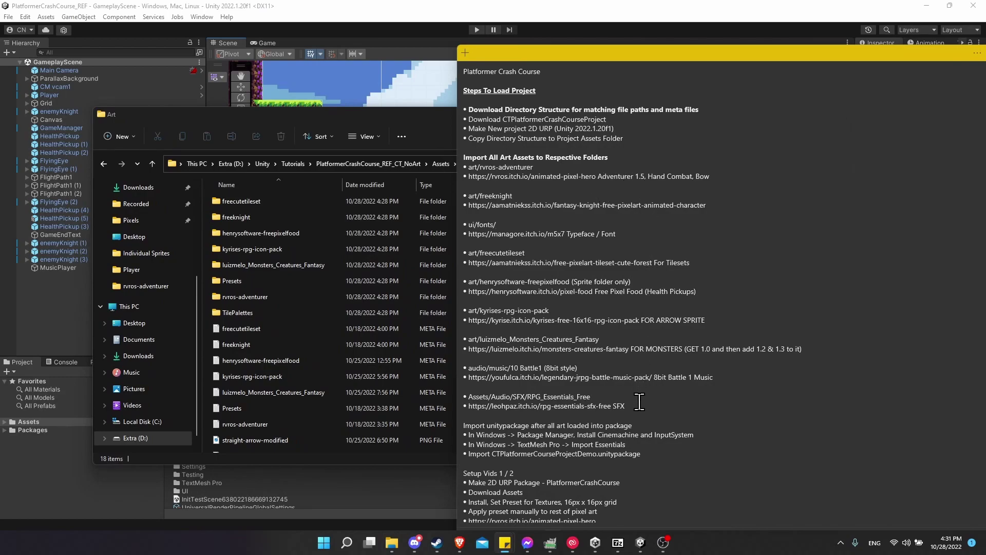
{"action": "left_click_drag", "start_coordinate": [468, 168], "coordinate": [540, 167]}
{"action": "triple_click", "coordinate": [469, 177]}
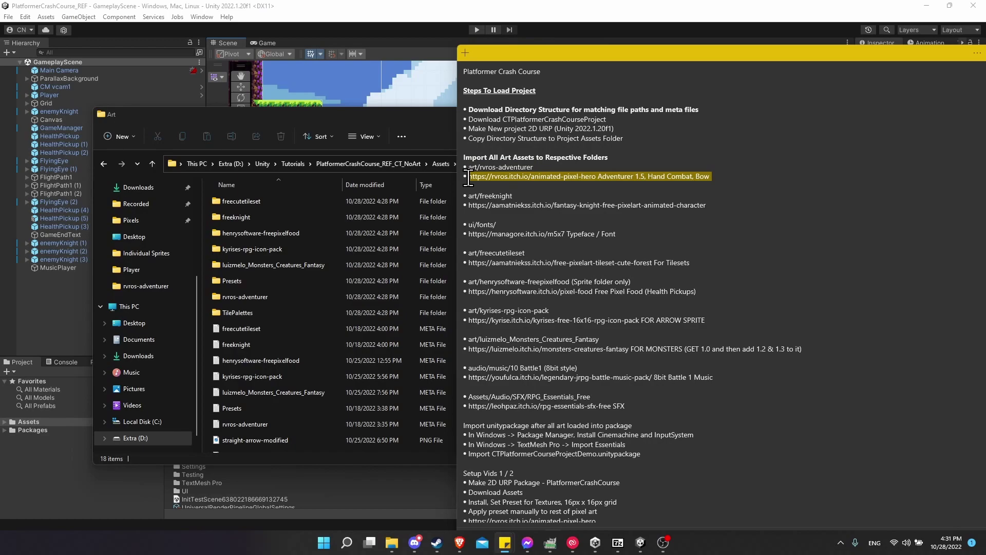
{"action": "left_click", "coordinate": [597, 176]}
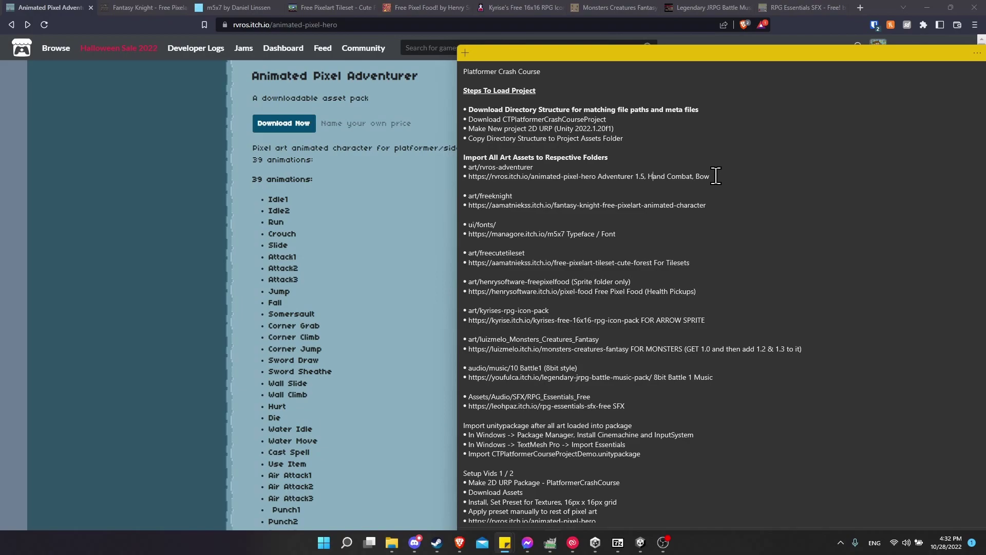
Step: Switch to the browser, open the Animated Pixel Adventurer download page and highlight Adventurer-1.5.zip, Adventurer-Hand-Combat.zip and Adventurer-Bow.zip
{"action": "left_click", "coordinate": [448, 178]}
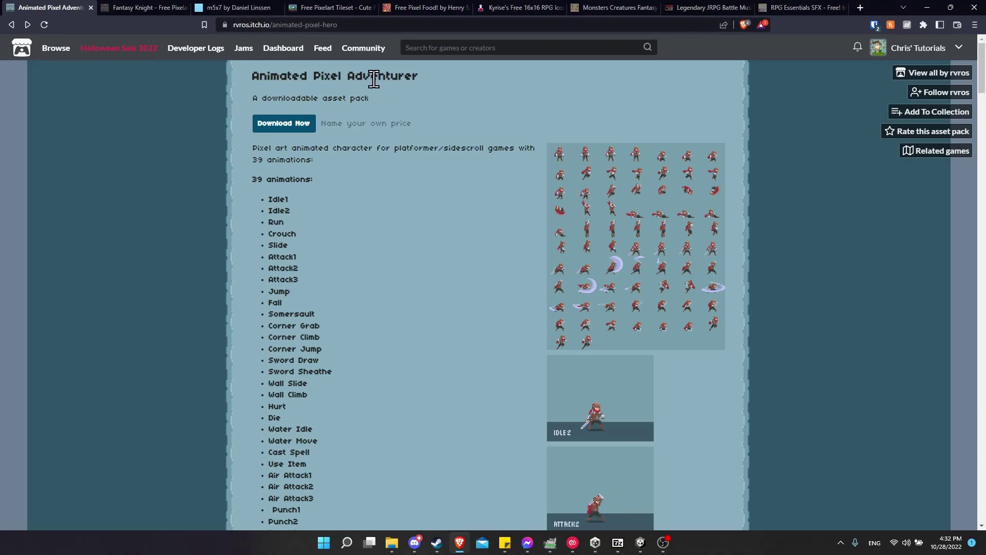
{"action": "left_click", "coordinate": [296, 123]}
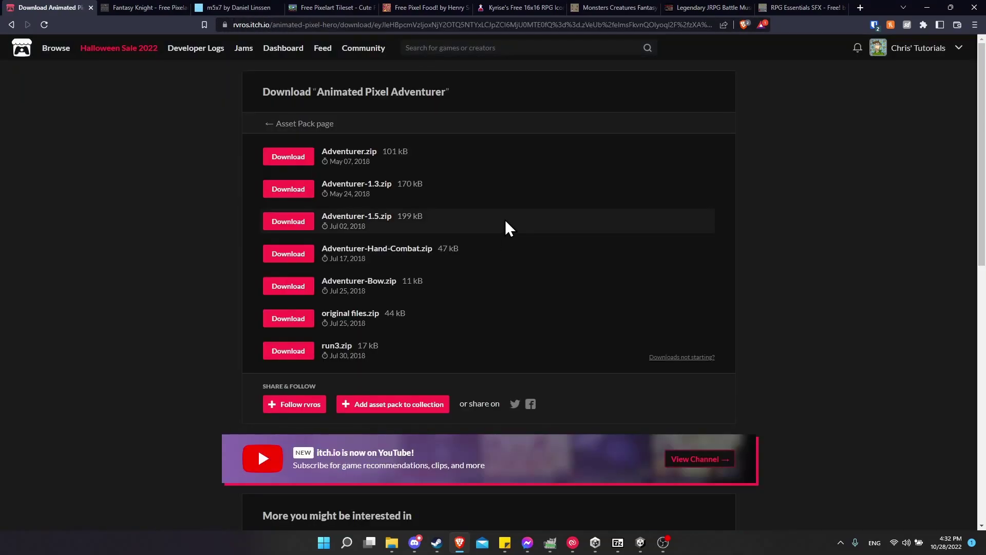
{"action": "left_click_drag", "start_coordinate": [323, 216], "coordinate": [396, 216]}
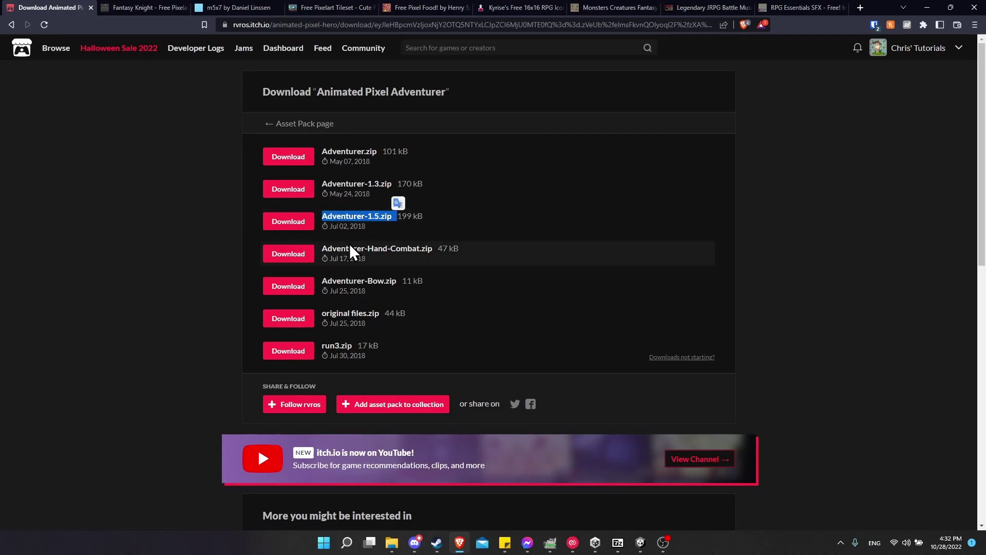
{"action": "left_click_drag", "start_coordinate": [322, 249], "coordinate": [437, 249]}
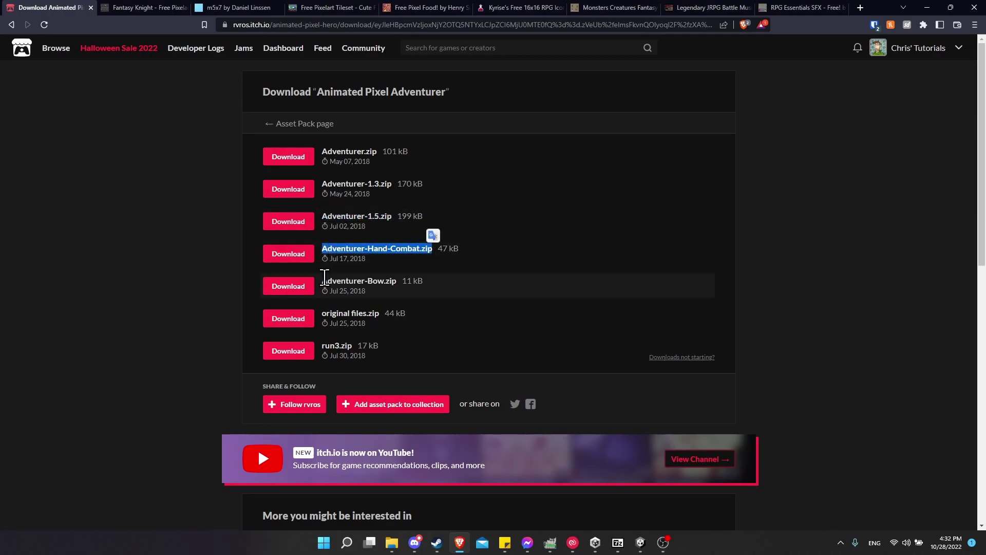
{"action": "left_click_drag", "start_coordinate": [322, 281], "coordinate": [388, 280]}
Step: Open the download page of the Fantasy Knight asset pack and highlight FreeKnight_v1.zip
{"action": "key", "text": "ctrl+Tab"}
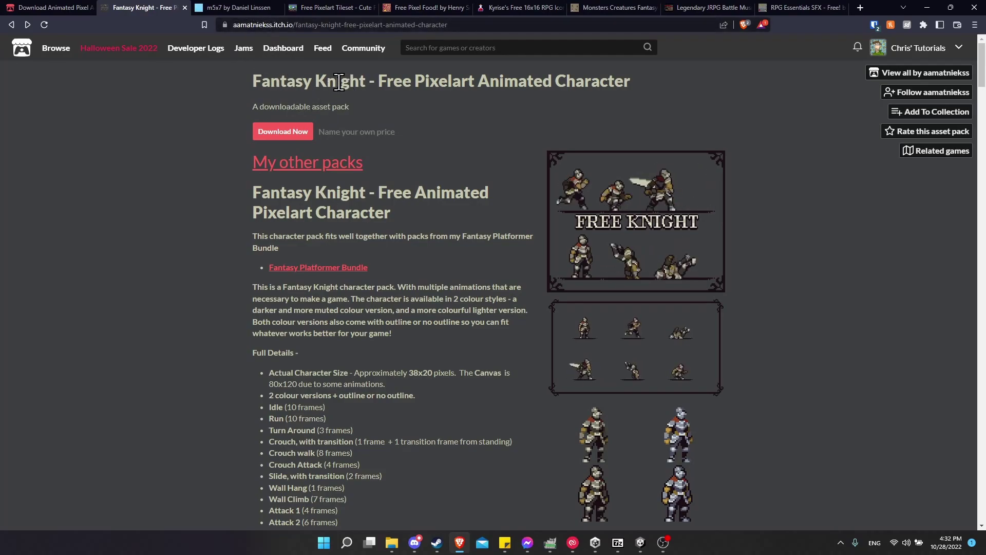
{"action": "left_click", "coordinate": [282, 133]}
{"action": "left_click_drag", "start_coordinate": [323, 152], "coordinate": [394, 151]}
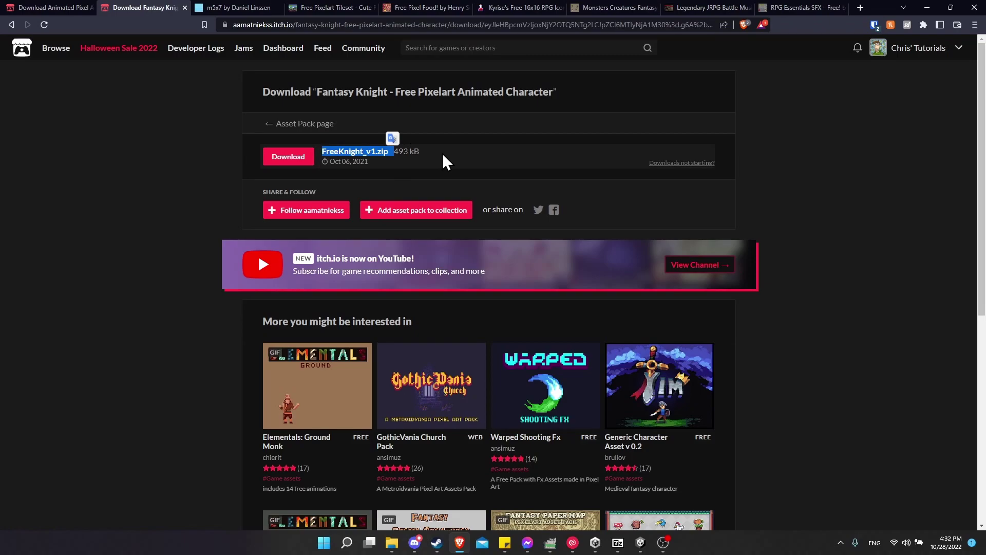
Step: Open the download page of the m5x7 font
{"action": "left_click", "coordinate": [242, 9]}
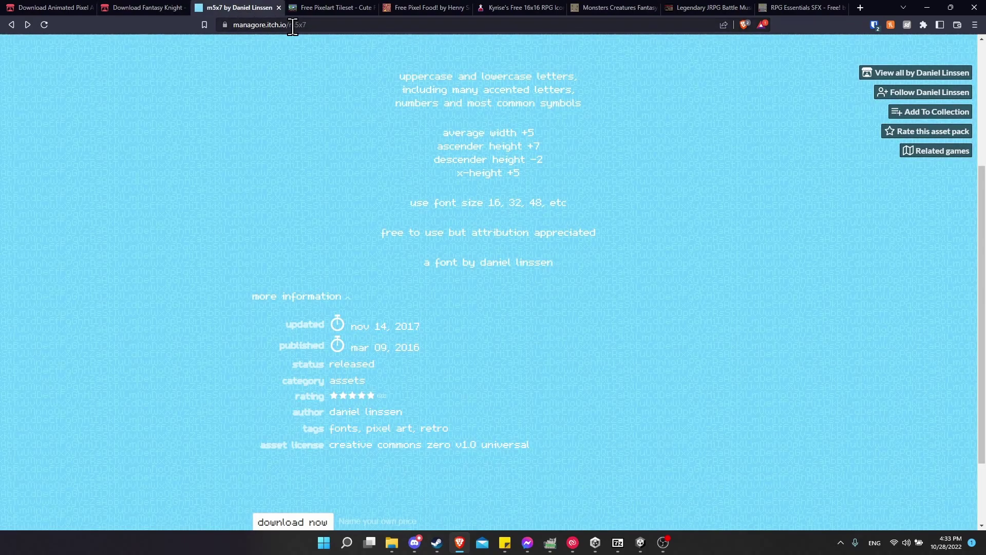
{"action": "scroll", "coordinate": [391, 156], "scroll_direction": "down", "scroll_amount": 3}
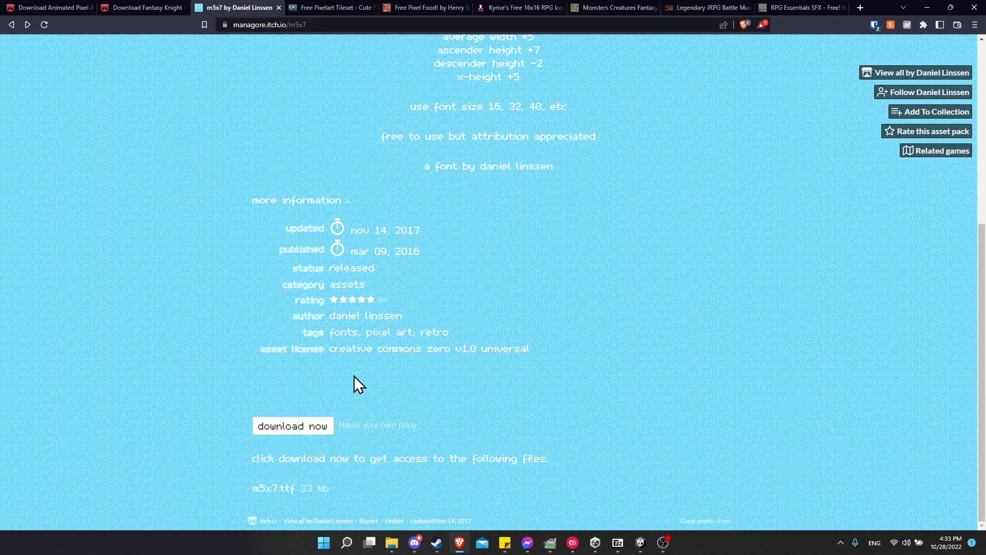
{"action": "left_click", "coordinate": [329, 426]}
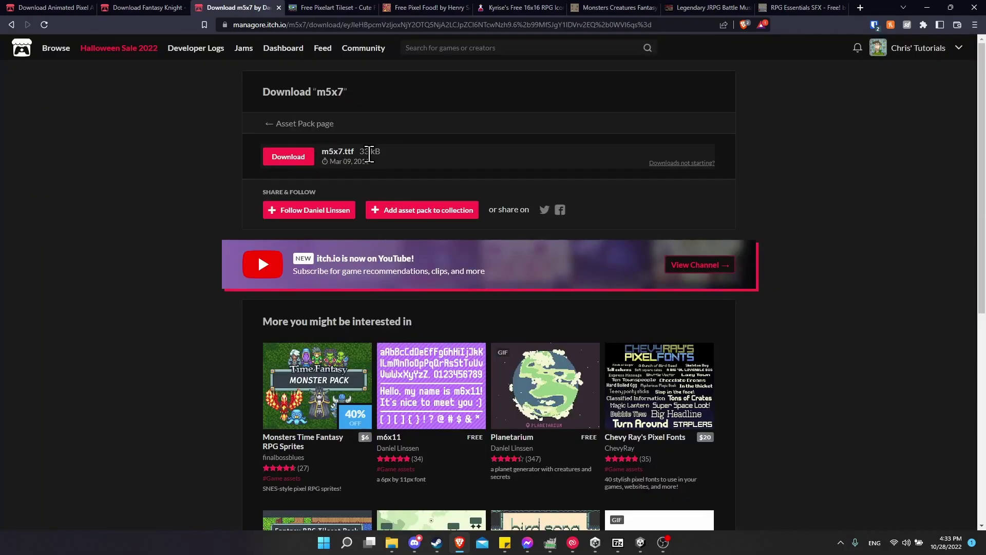
Step: Open the download page of the Free Pixelart Tileset - Cute Forest pack and highlight FreeCuteTilesetv1.zip
{"action": "left_click", "coordinate": [355, 8]}
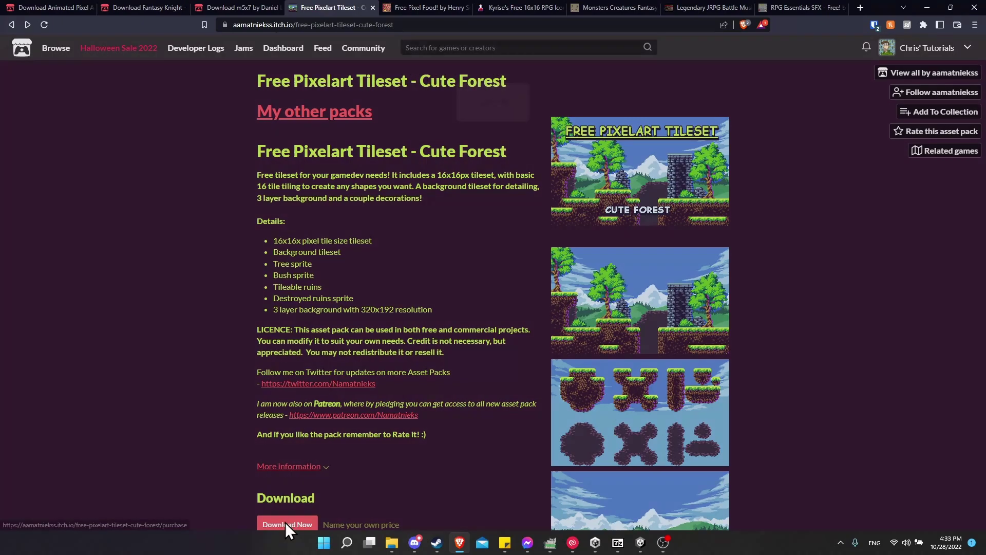
{"action": "left_click", "coordinate": [284, 525]}
{"action": "left_click_drag", "start_coordinate": [322, 151], "coordinate": [405, 151]}
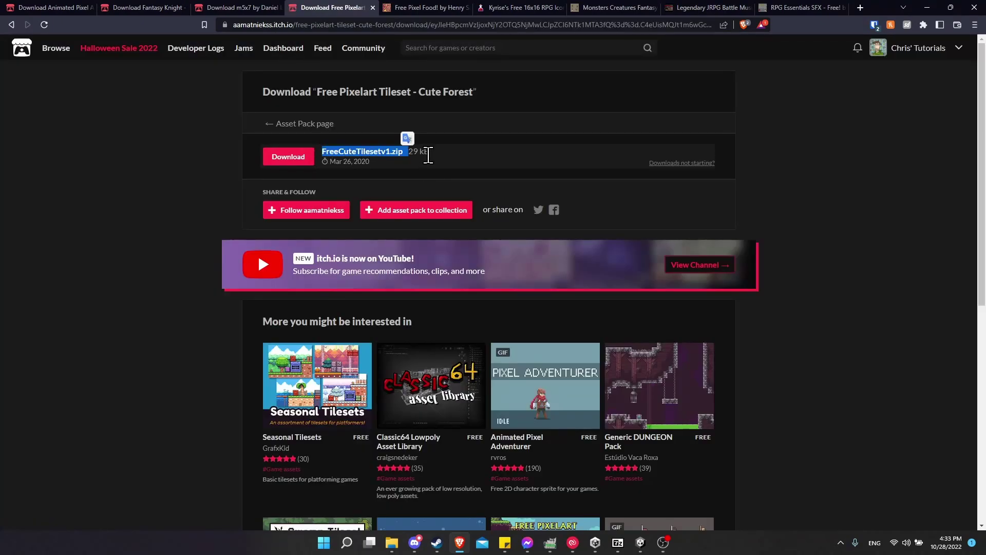
{"action": "left_click", "coordinate": [441, 163]}
Step: Open the download page of the Free Pixel Food pack and highlight FreePixelFood.zip
{"action": "key", "text": "ctrl+Tab"}
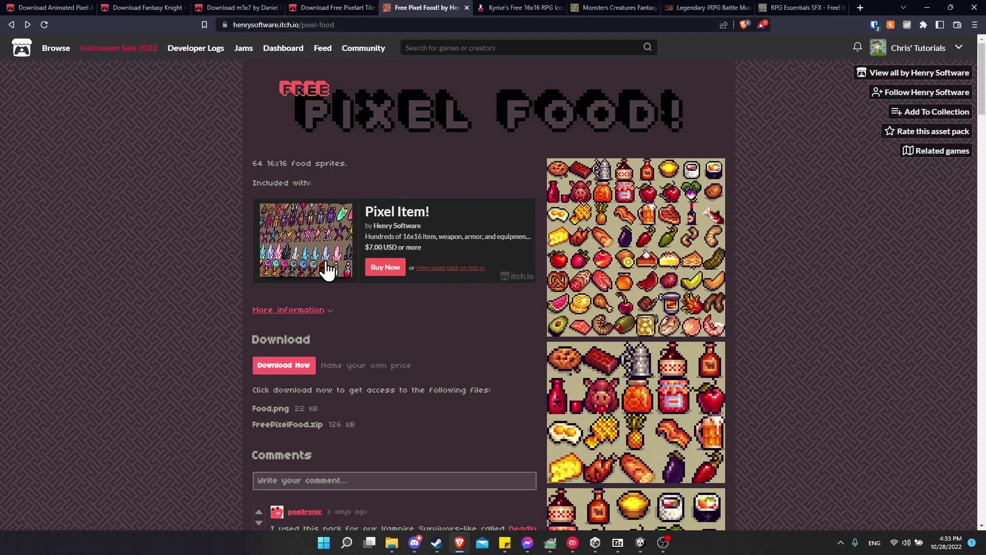
{"action": "left_click", "coordinate": [285, 365]}
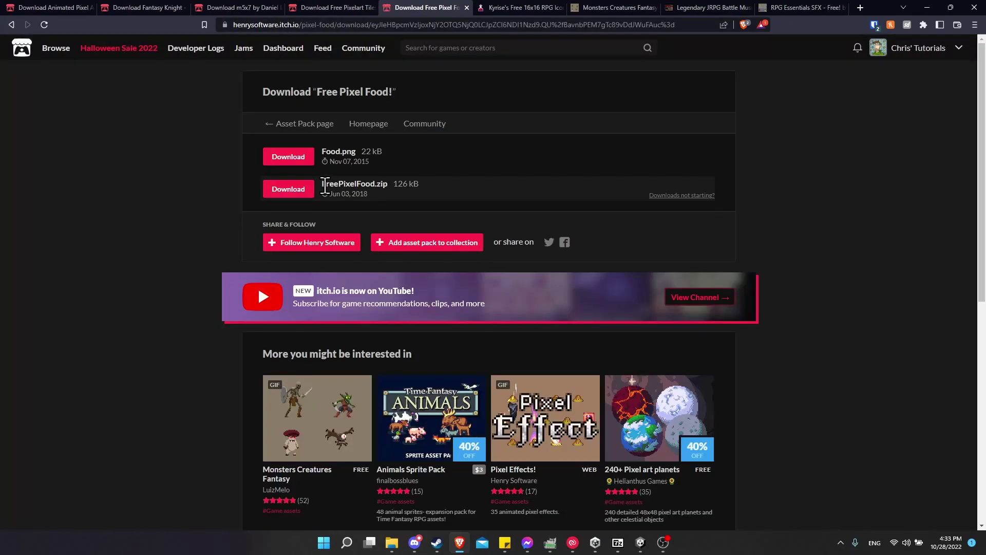
{"action": "left_click_drag", "start_coordinate": [322, 185], "coordinate": [381, 185]}
{"action": "left_click", "coordinate": [431, 193]}
Step: Open the download page of Kyrise's Free 16x16 RPG Icon Pack and highlight the listed file name
{"action": "key", "text": "ctrl+Tab"}
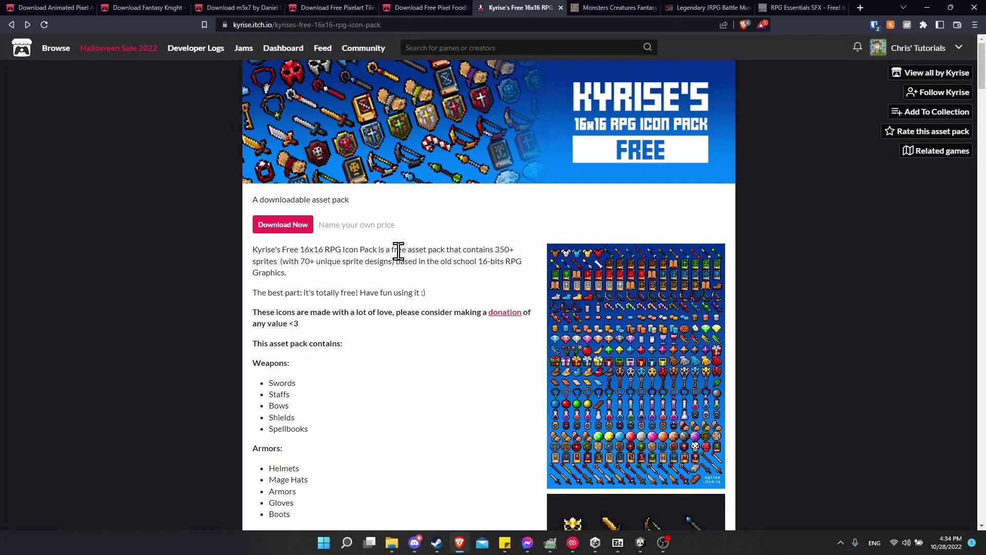
{"action": "left_click", "coordinate": [283, 224]}
{"action": "left_click_drag", "start_coordinate": [321, 151], "coordinate": [472, 152]}
{"action": "left_click", "coordinate": [501, 156]}
Step: Open the Monsters Creatures Fantasy download page and highlight the base zip and the Version 1.2 zip
{"action": "key", "text": "ctrl+Tab"}
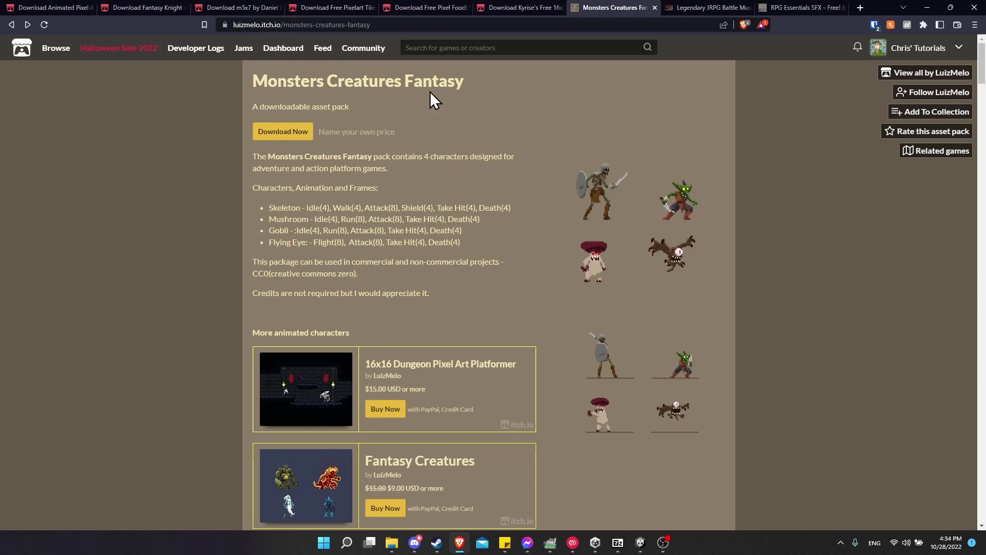
{"action": "left_click", "coordinate": [272, 129]}
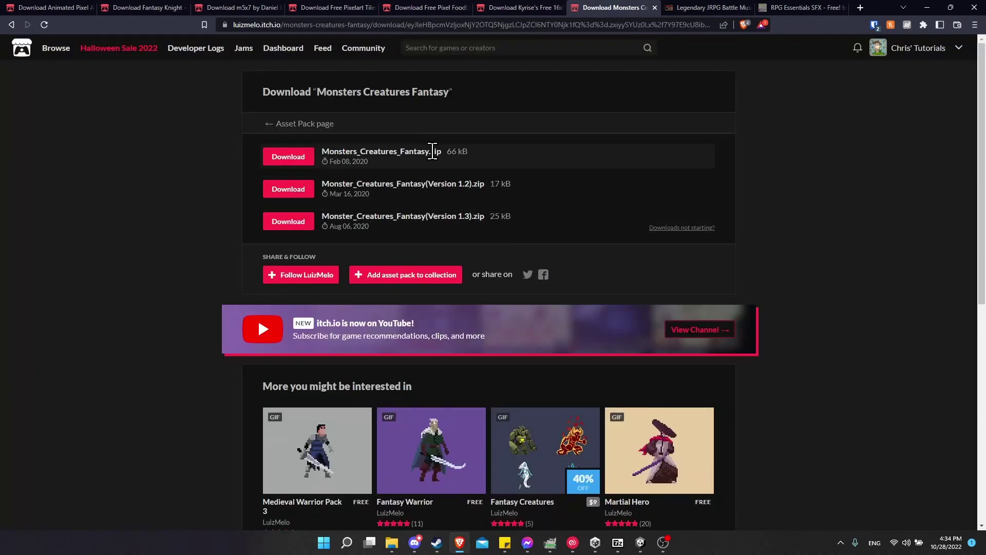
{"action": "left_click_drag", "start_coordinate": [361, 151], "coordinate": [439, 150]}
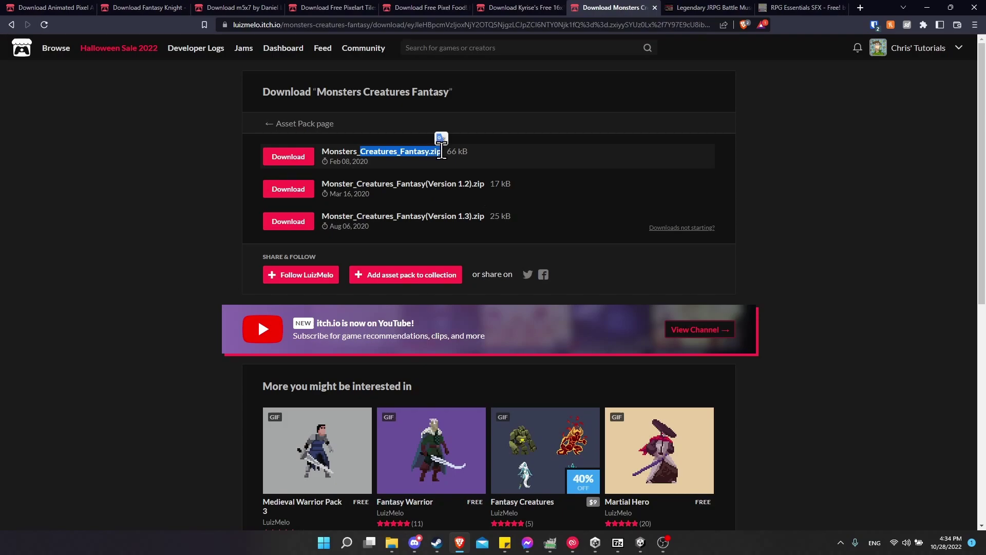
{"action": "left_click_drag", "start_coordinate": [433, 184], "coordinate": [486, 185]}
{"action": "left_click", "coordinate": [434, 217]}
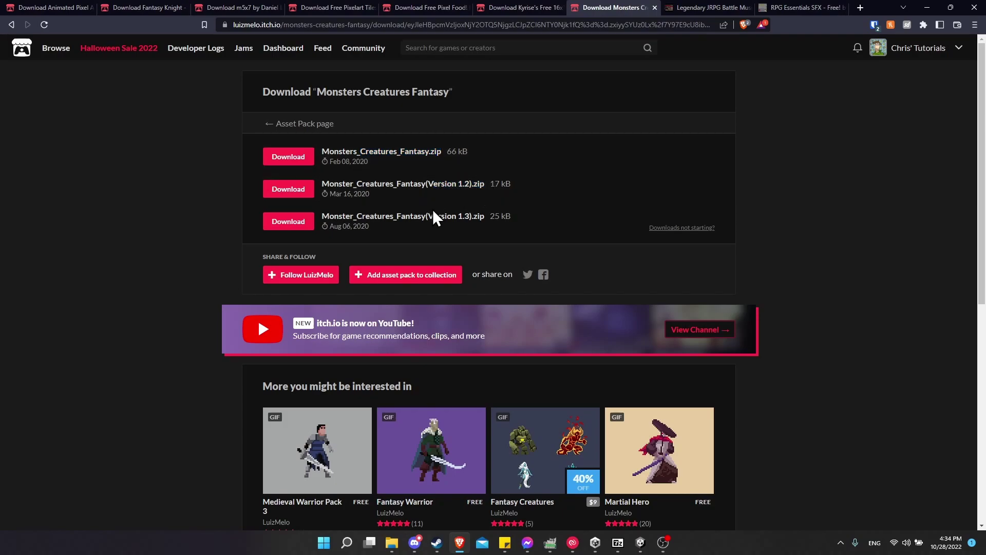
Step: Highlight the Version 1.3 zip of Monsters Creatures Fantasy, and open the download page of the Legendary JRPG Battle Music Pack
{"action": "left_click_drag", "start_coordinate": [432, 216], "coordinate": [501, 215]}
{"action": "left_click", "coordinate": [490, 209]}
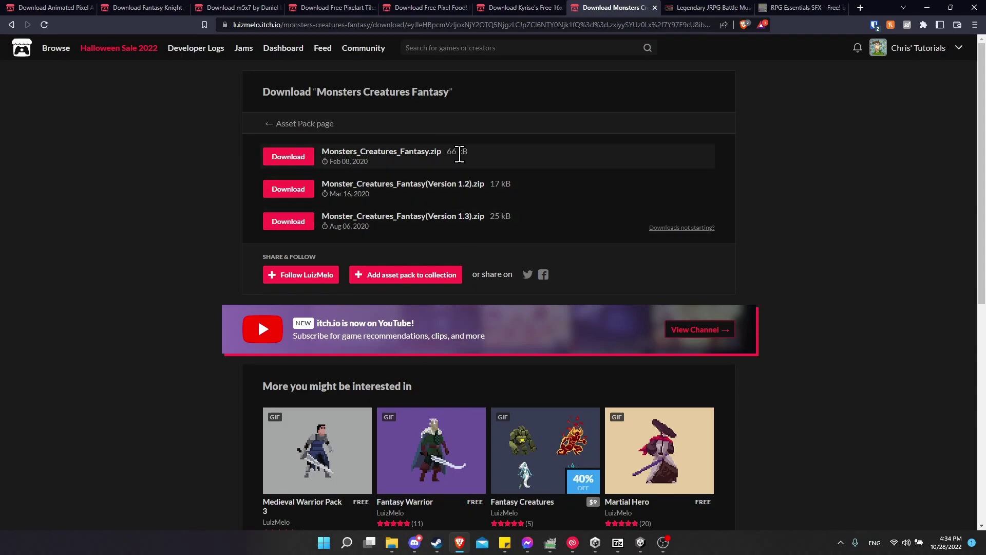
{"action": "left_click", "coordinate": [709, 7]}
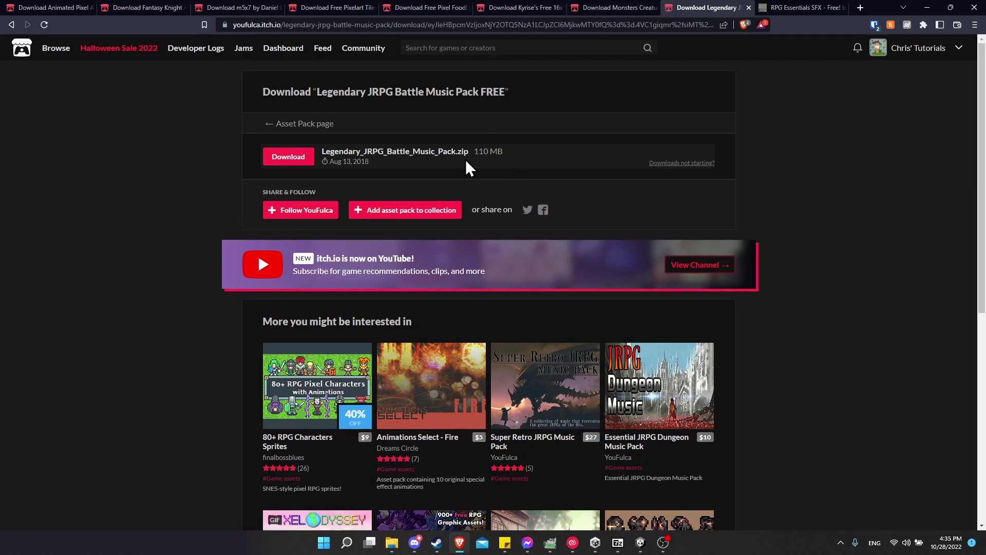
Step: Open the RPG Essentials SFX - Free! page and proceed to its download
{"action": "left_click", "coordinate": [796, 8]}
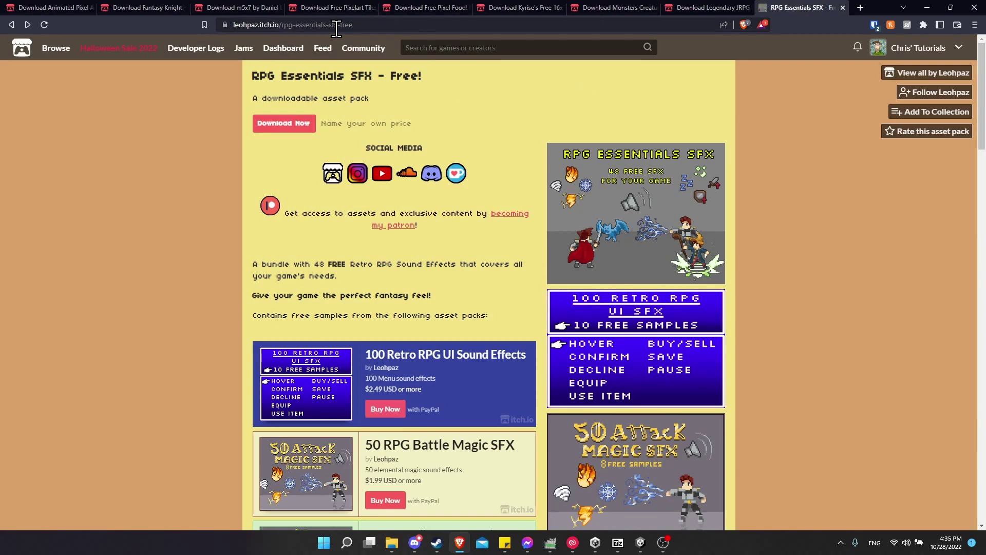
{"action": "left_click", "coordinate": [297, 128]}
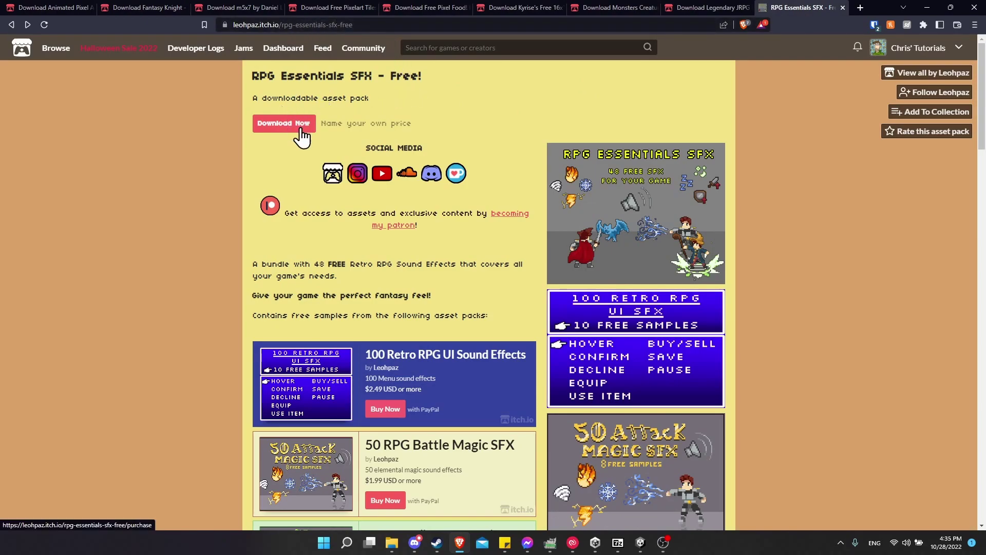
{"action": "left_click_drag", "start_coordinate": [412, 152], "coordinate": [378, 151]}
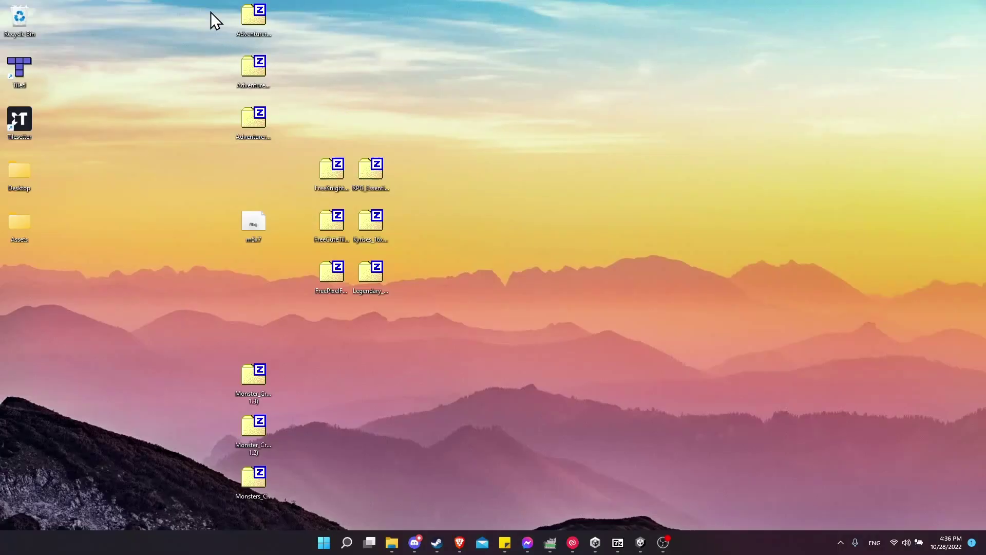
Step: Select the downloaded archives and font on the desktop, and highlight the art/rvros-adventurer folder and its source link in the setup note
{"action": "left_click_drag", "start_coordinate": [210, 11], "coordinate": [496, 506]}
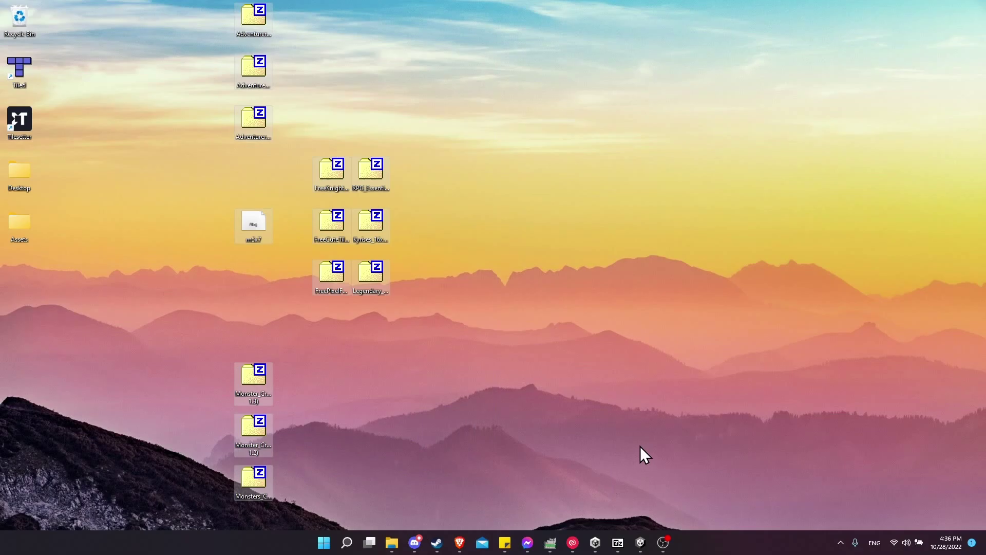
{"action": "key", "text": "super+d"}
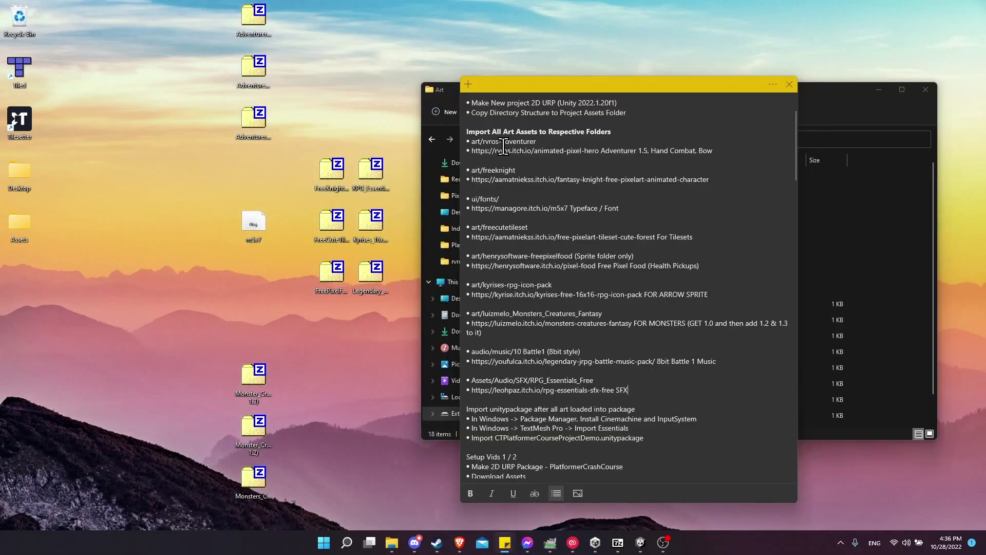
{"action": "triple_click", "coordinate": [472, 141]}
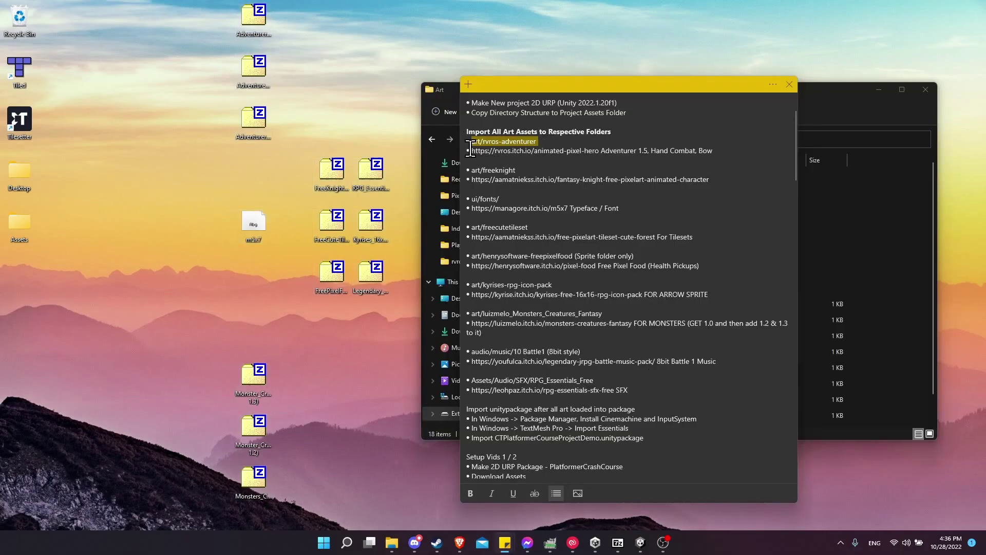
{"action": "triple_click", "coordinate": [471, 151]}
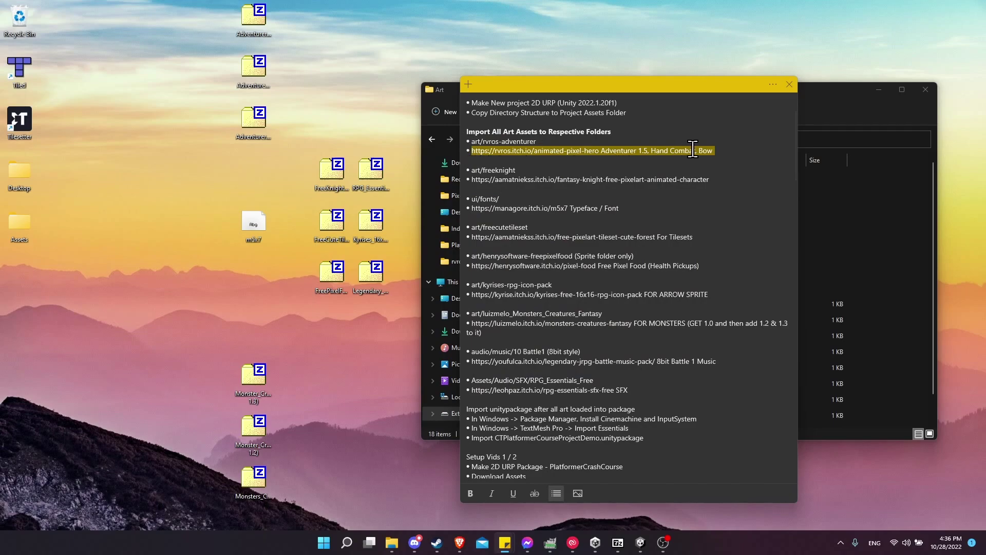
{"action": "left_click_drag", "start_coordinate": [674, 84], "coordinate": [718, 42]}
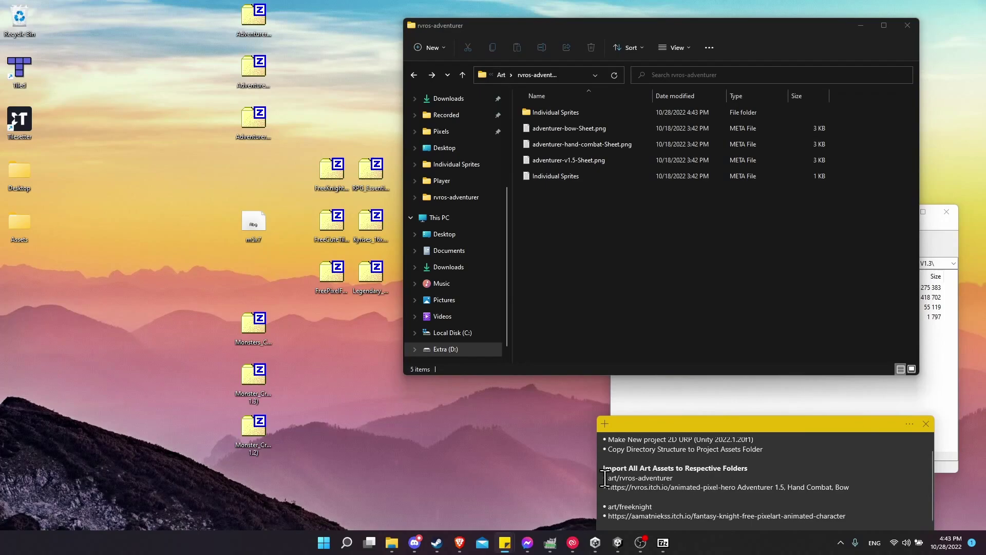
Step: Open Adventurer-1.5.zip from the desktop and place its window beside the rvros-adventurer folder
{"action": "left_click_drag", "start_coordinate": [605, 478], "coordinate": [669, 478]}
{"action": "left_click", "coordinate": [686, 477]}
{"action": "left_click", "coordinate": [276, 44]}
{"action": "left_click", "coordinate": [254, 67]}
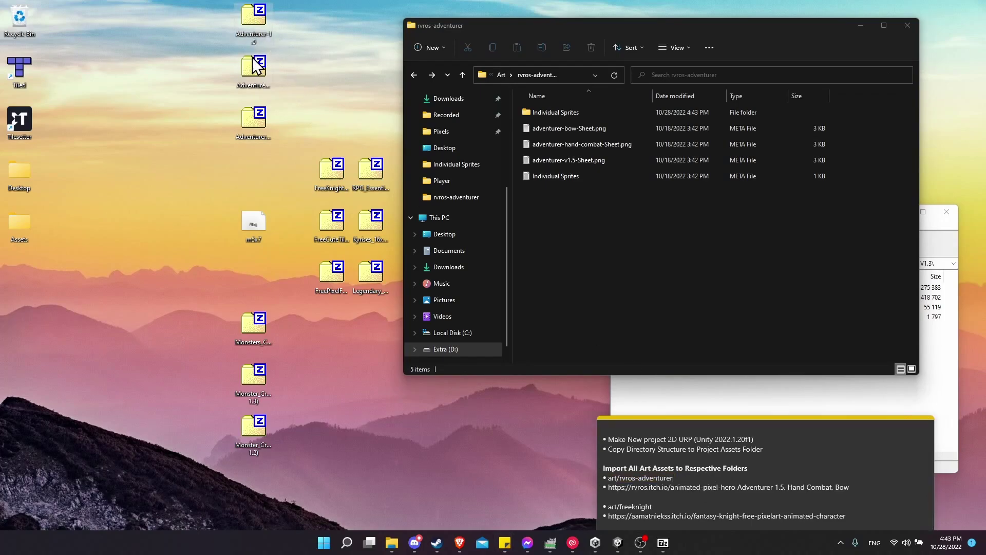
{"action": "double_click", "coordinate": [257, 21]}
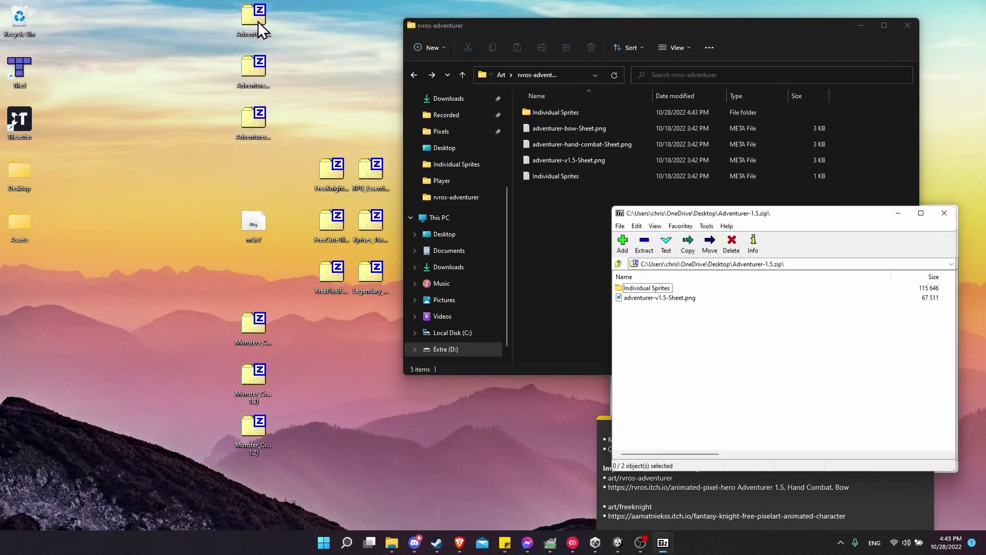
{"action": "left_click_drag", "start_coordinate": [956, 206], "coordinate": [406, 142]}
{"action": "left_click", "coordinate": [408, 137]}
{"action": "double_click", "coordinate": [251, 24]}
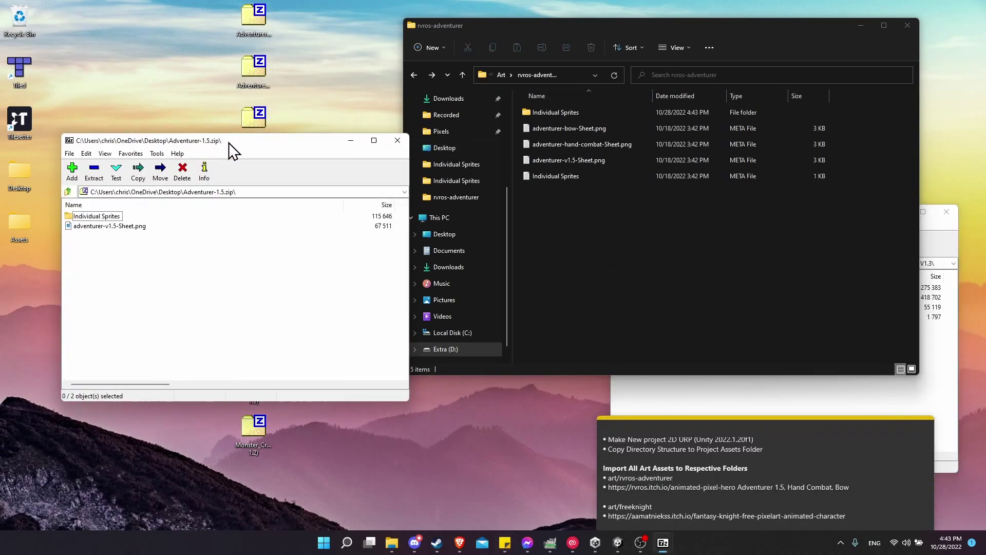
{"action": "left_click_drag", "start_coordinate": [229, 143], "coordinate": [227, 155]}
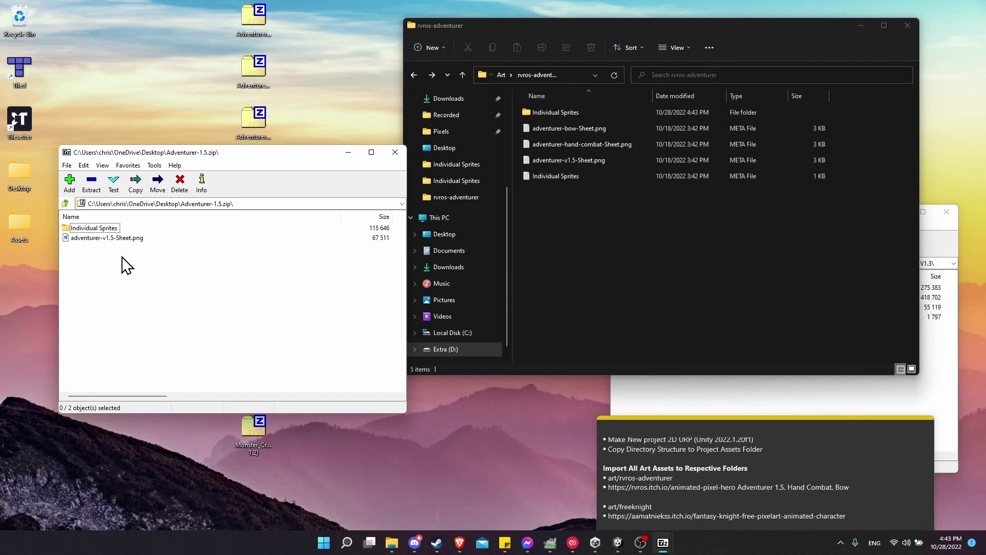
Step: Extract the Individual Sprites folder and adventurer-v1.5-Sheet.png from the archive into the rvros-adventurer folder
{"action": "left_click_drag", "start_coordinate": [127, 265], "coordinate": [561, 110]}
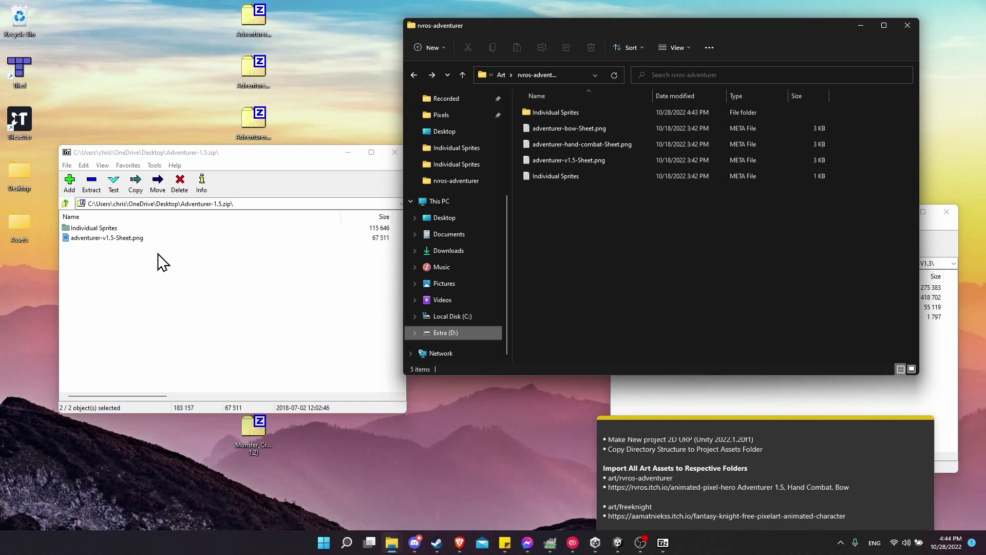
{"action": "left_click_drag", "start_coordinate": [105, 238], "coordinate": [599, 226]}
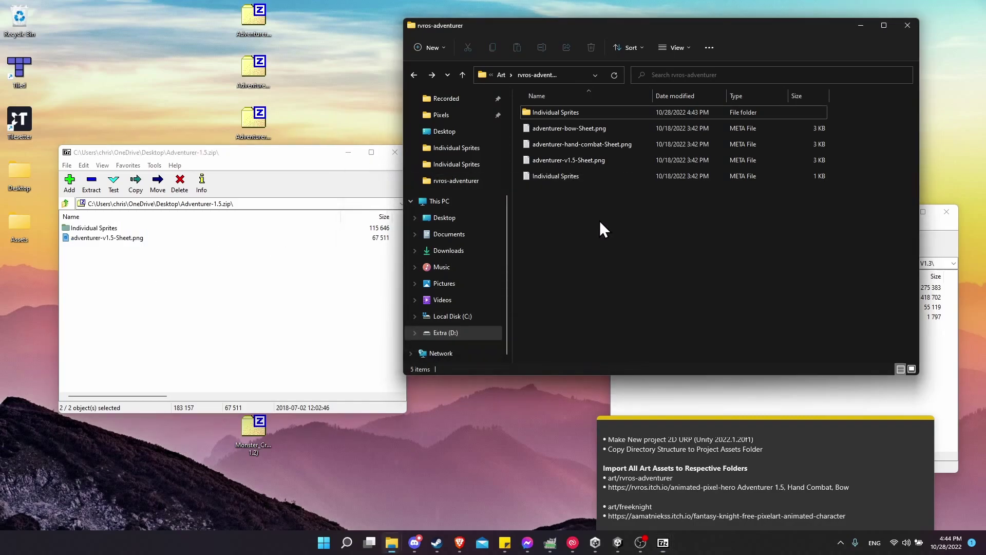
{"action": "left_click", "coordinate": [628, 178]}
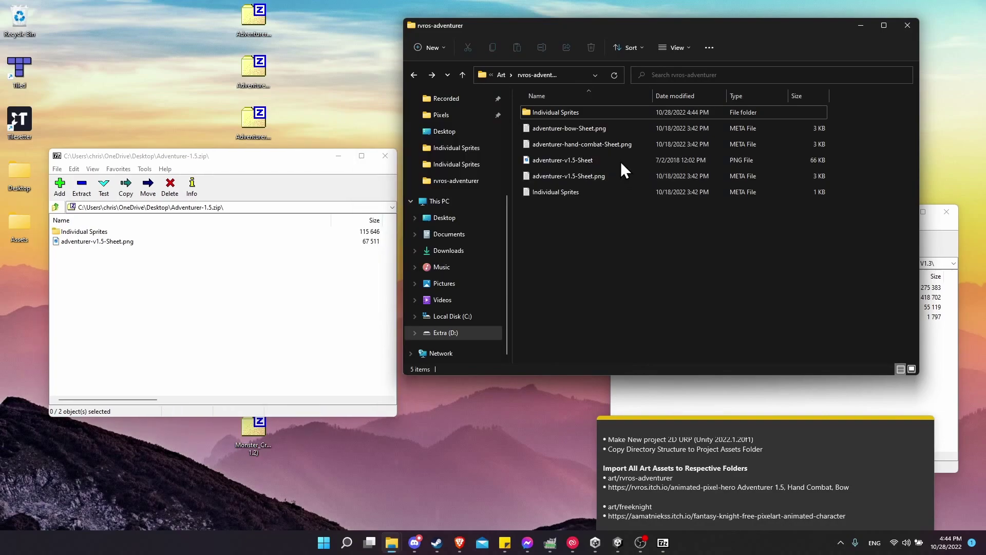
Step: Check the extracted images inside the Individual Sprites folder and return to rvros-adventurer
{"action": "double_click", "coordinate": [565, 112]}
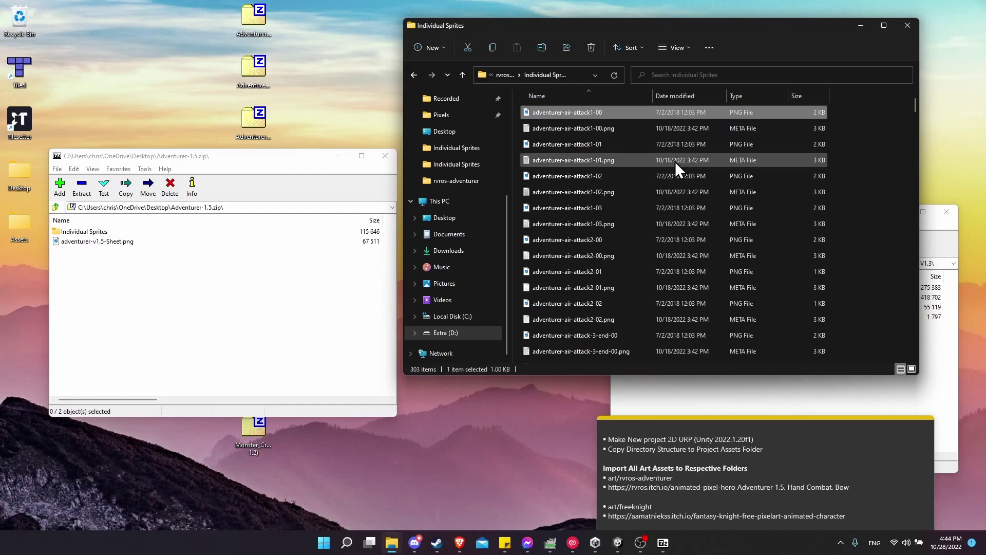
{"action": "left_click", "coordinate": [699, 287]}
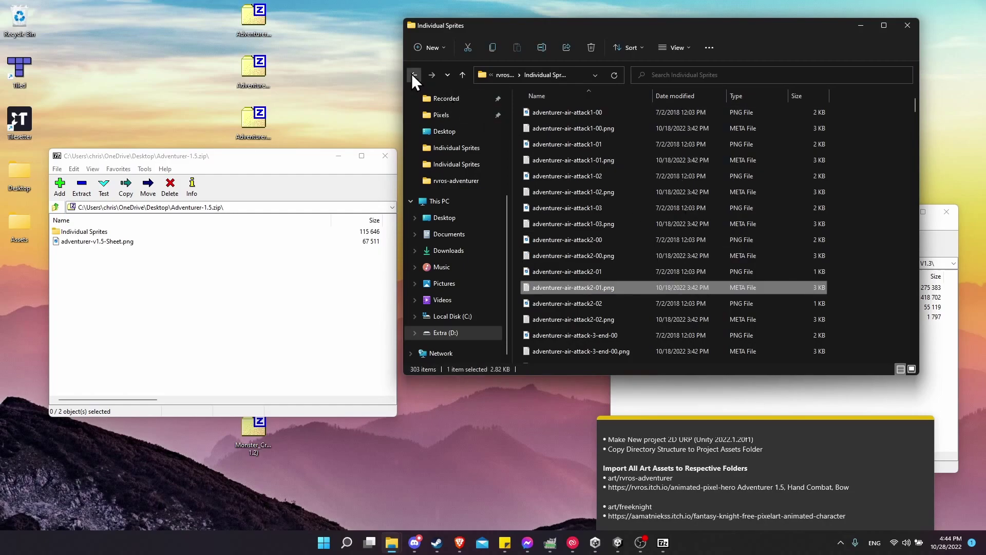
{"action": "left_click", "coordinate": [414, 76]}
Step: Close the Adventurer-1.5 archive and extract the contents of Adventurer-Hand-Combat.zip into the rvros-adventurer folder
{"action": "left_click_drag", "start_coordinate": [317, 163], "coordinate": [285, 198]}
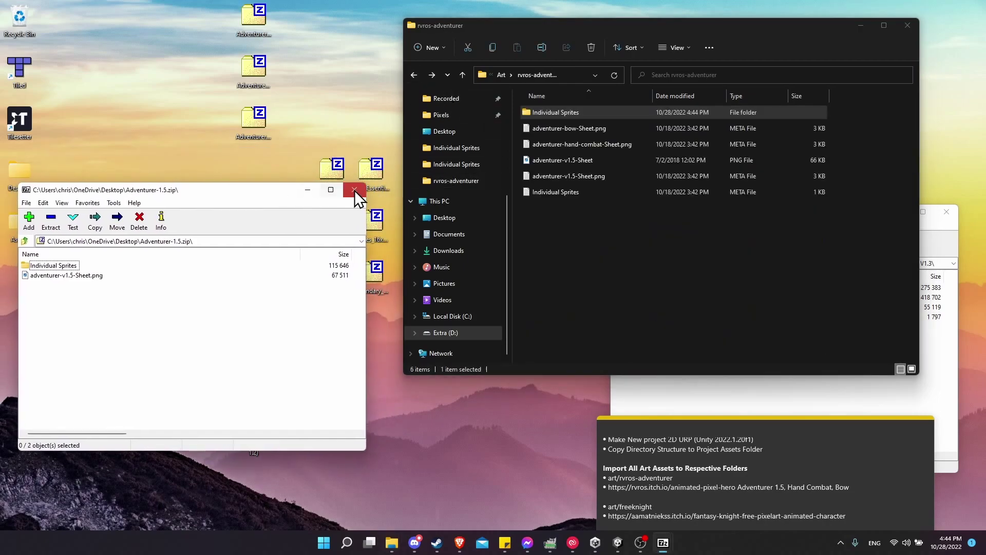
{"action": "left_click", "coordinate": [354, 190]}
{"action": "double_click", "coordinate": [250, 72]}
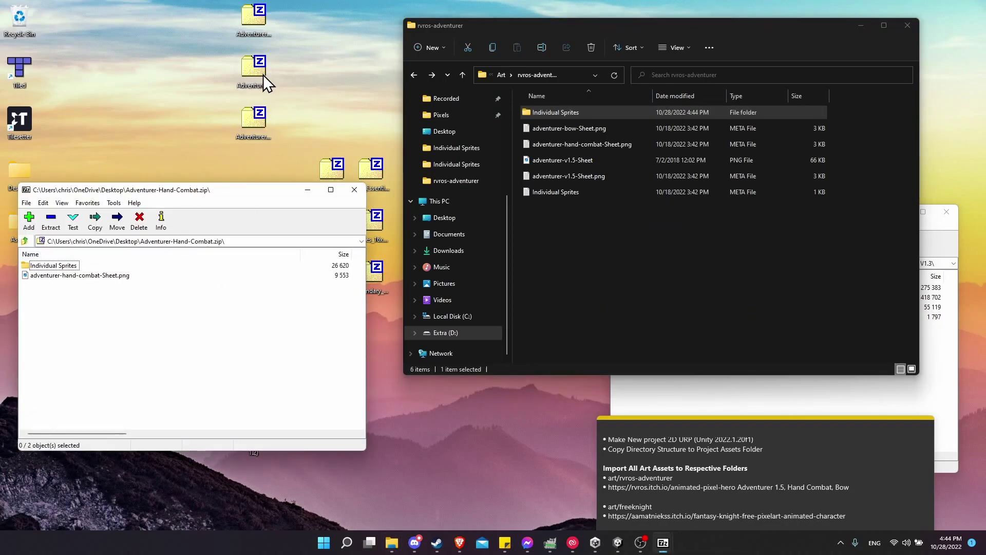
{"action": "left_click_drag", "start_coordinate": [121, 301], "coordinate": [716, 273]}
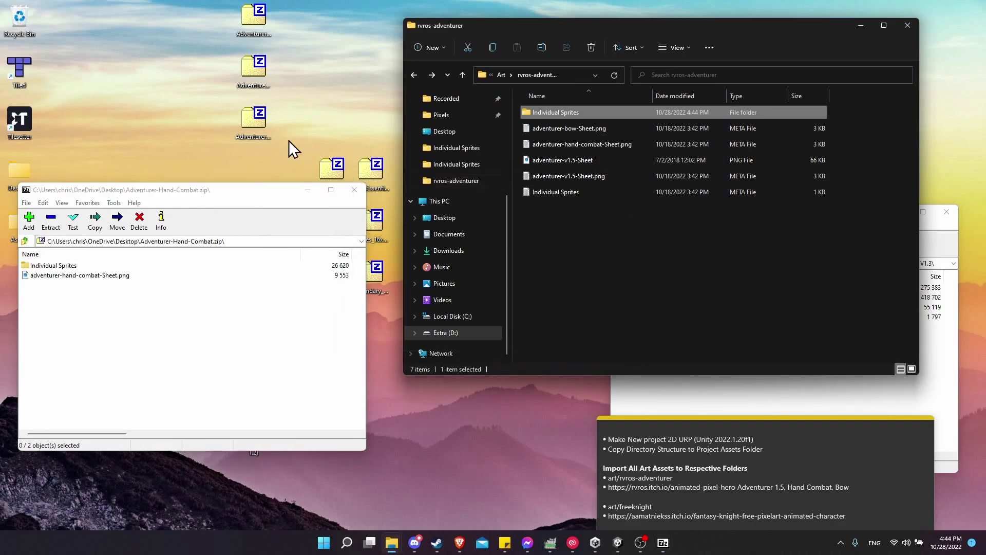
Step: Extract the Individual Sprites folder and adventurer-bow-Sheet.png from Adventurer-Bow.zip into the rvros-adventurer folder
{"action": "double_click", "coordinate": [257, 128]}
{"action": "left_click_drag", "start_coordinate": [123, 301], "coordinate": [688, 271]}
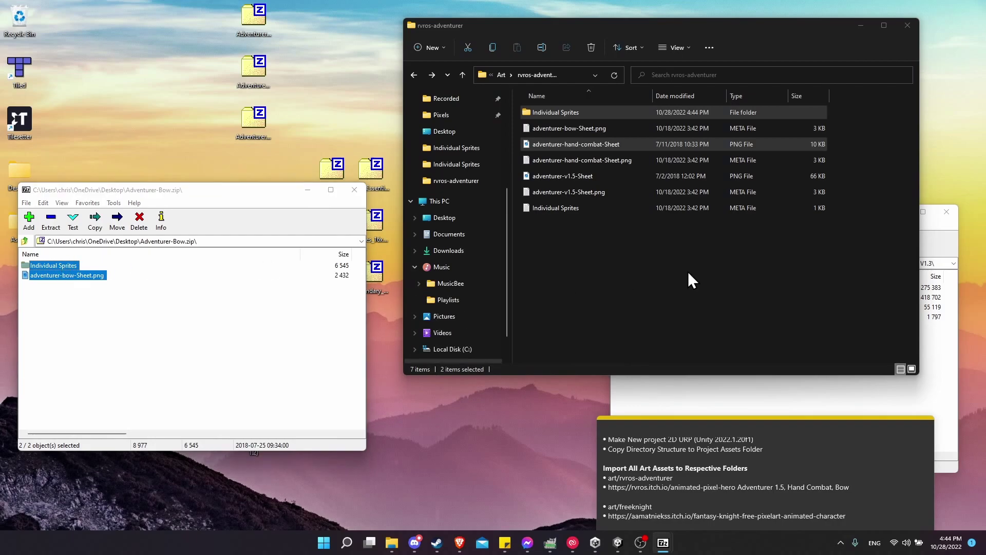
{"action": "left_click", "coordinate": [641, 270]}
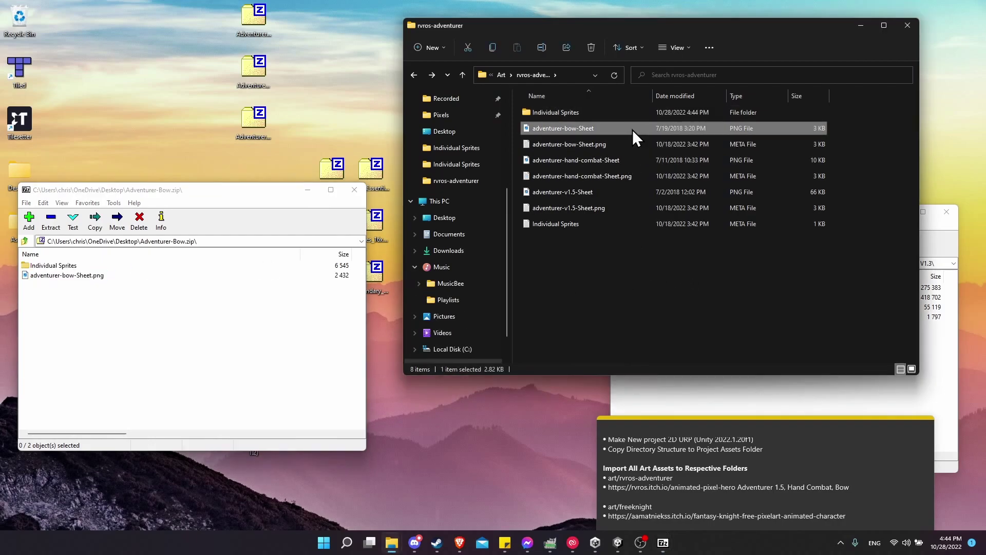
Step: Check the bow and hand-combat sheets and look through the merged Individual Sprites folder to its end
{"action": "left_click", "coordinate": [625, 142]}
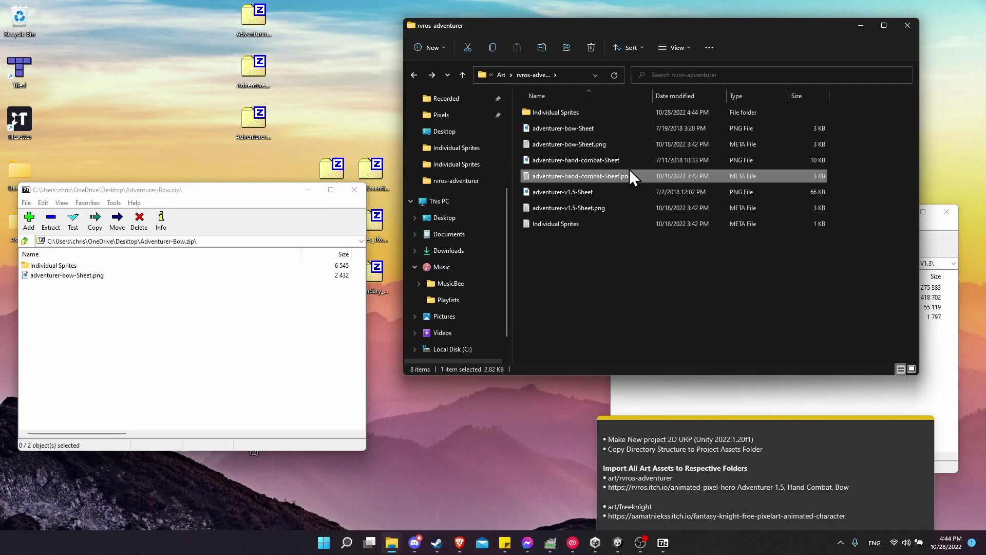
{"action": "left_click", "coordinate": [630, 163]}
{"action": "left_click", "coordinate": [607, 128]}
{"action": "double_click", "coordinate": [583, 113]}
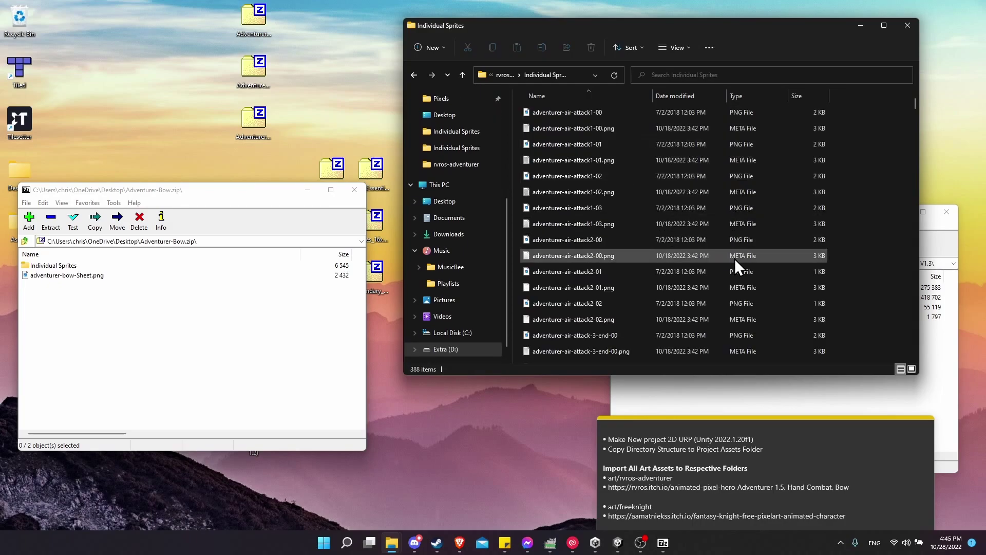
{"action": "scroll", "coordinate": [735, 258], "scroll_direction": "down", "scroll_amount": 5}
{"action": "left_click_drag", "start_coordinate": [913, 118], "coordinate": [912, 363]}
{"action": "left_click", "coordinate": [414, 74]}
Step: Move the setup note up and highlight its art/freeknight entry with the fantasy knight source link
{"action": "left_click_drag", "start_coordinate": [749, 424], "coordinate": [742, 384]}
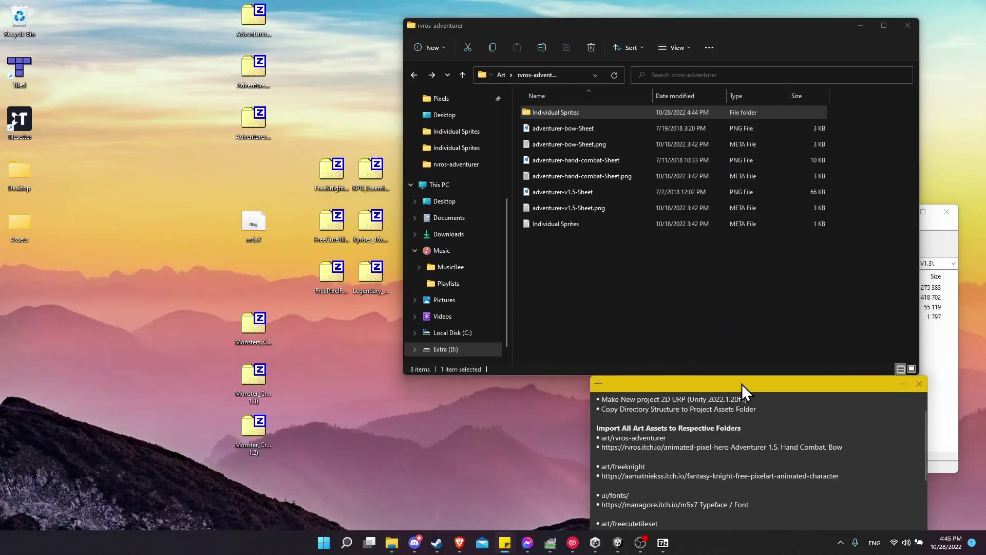
{"action": "left_click_drag", "start_coordinate": [605, 467], "coordinate": [857, 471]}
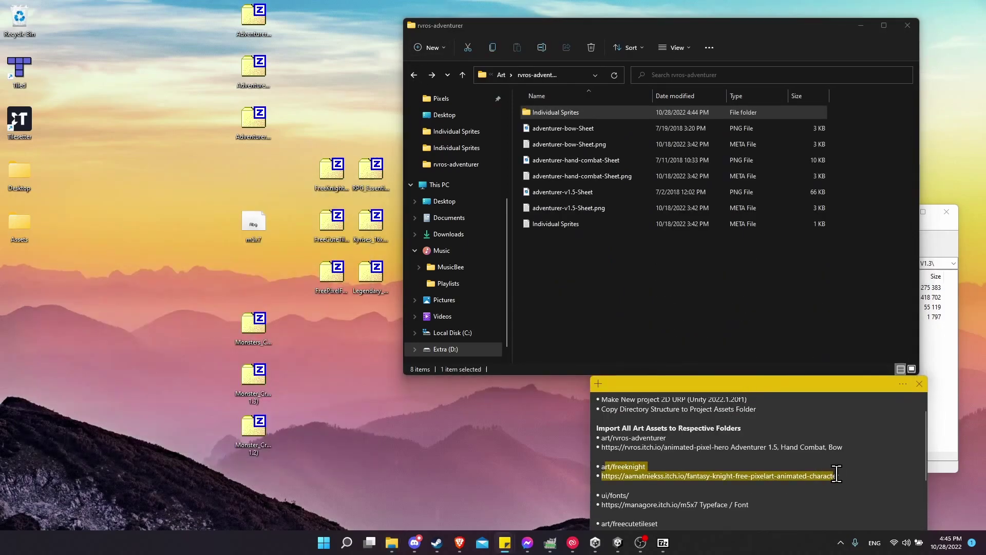
{"action": "left_click", "coordinate": [857, 472]}
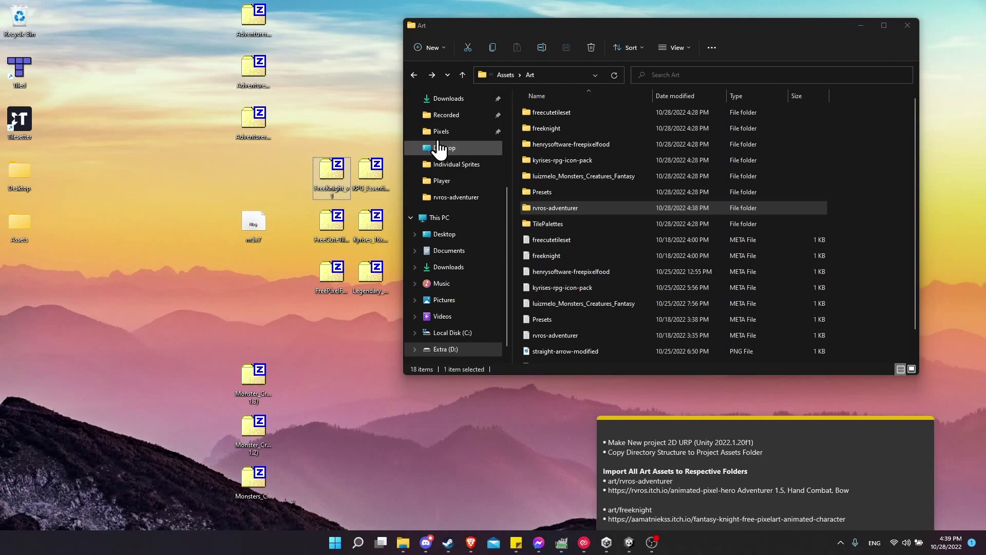
Step: Open the freeknight folder inside Art and bring the FreeKnight archive's contents into it
{"action": "left_click", "coordinate": [551, 128]}
{"action": "double_click", "coordinate": [551, 128]}
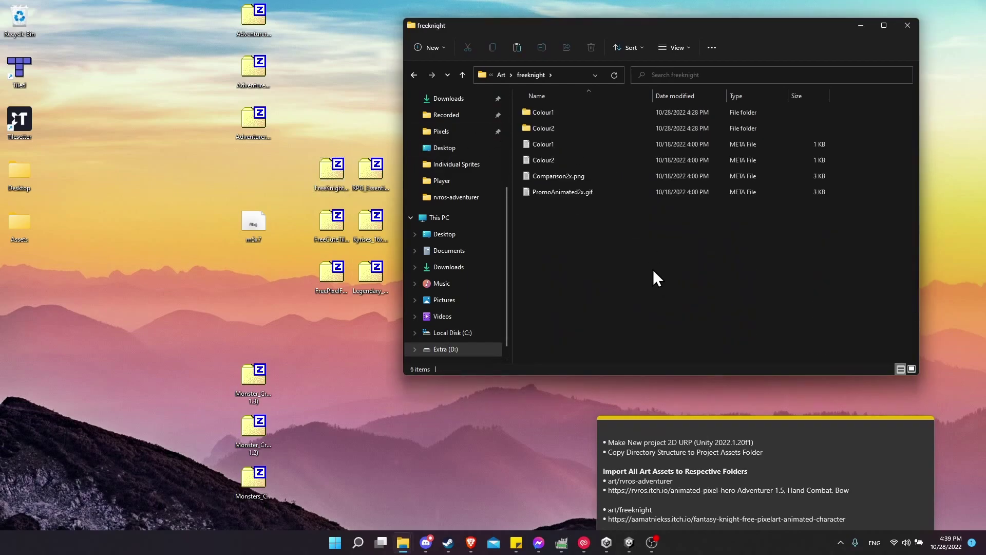
{"action": "key", "text": "ctrl+v"}
{"action": "key", "text": "Return"}
{"action": "left_click_drag", "start_coordinate": [670, 357], "coordinate": [563, 231]}
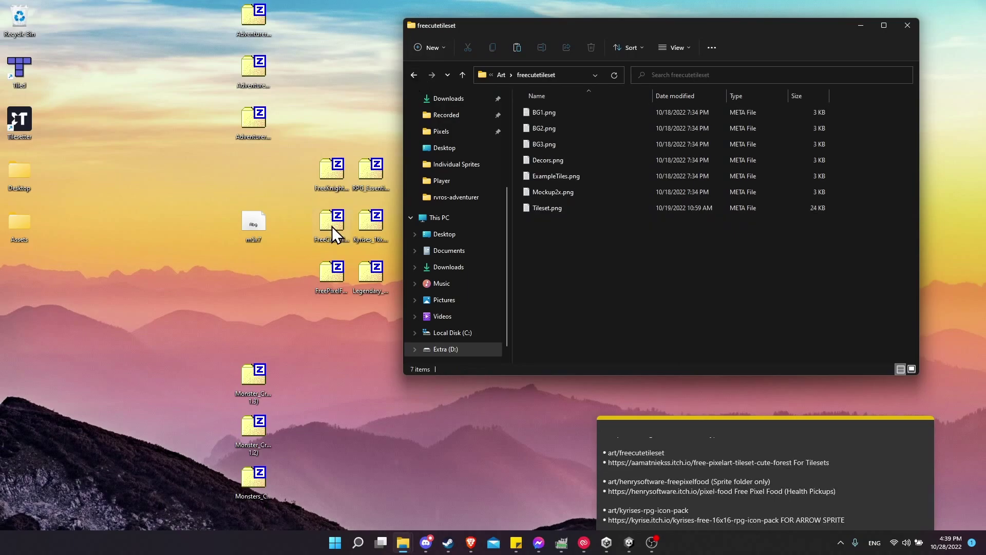
Step: Extract all images of the FreeCuteTileset folder in FreeCuteTilesetv1.zip into the freecutetileset folder and close the archive
{"action": "double_click", "coordinate": [331, 222]}
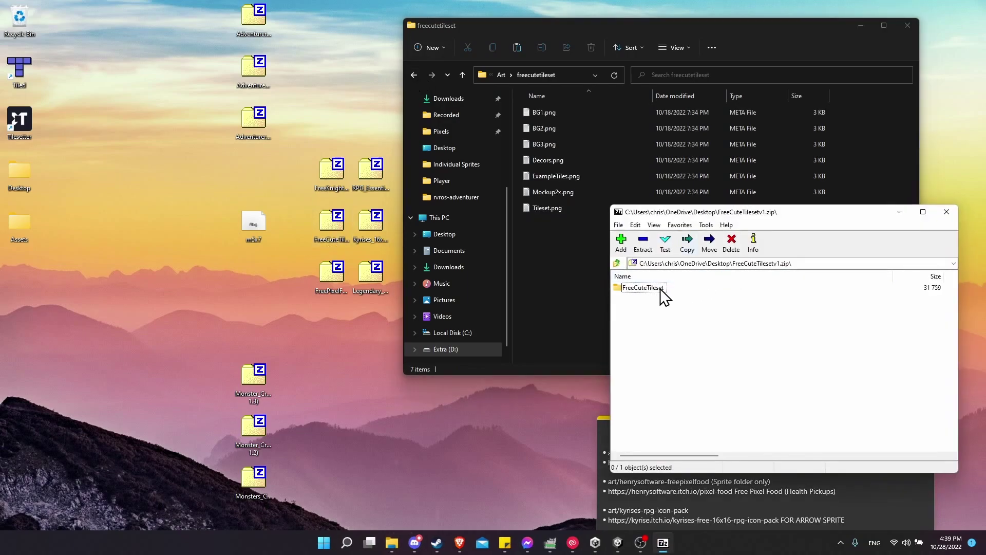
{"action": "double_click", "coordinate": [659, 287]}
{"action": "key", "text": "ctrl+a"}
{"action": "left_click_drag", "start_coordinate": [660, 315], "coordinate": [559, 264]}
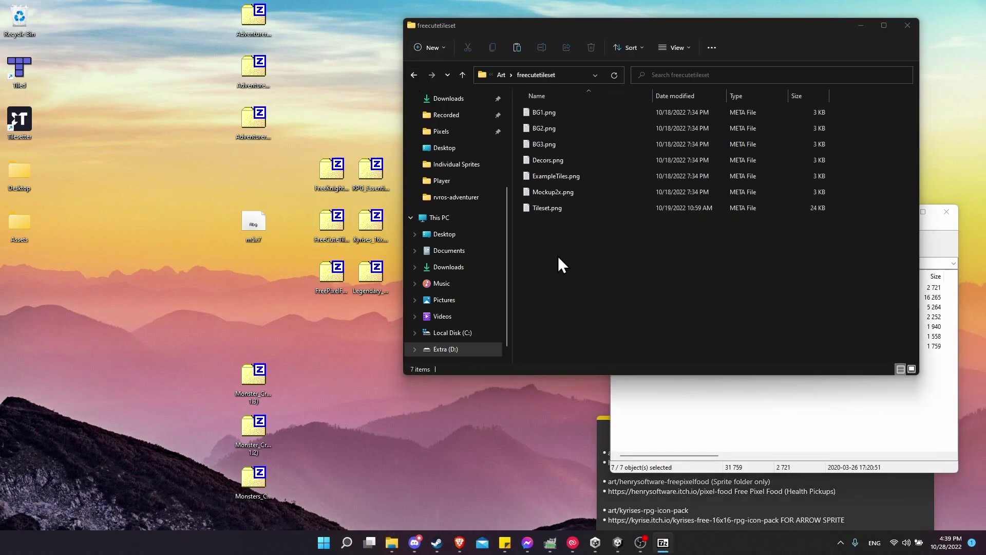
{"action": "left_click", "coordinate": [947, 212]}
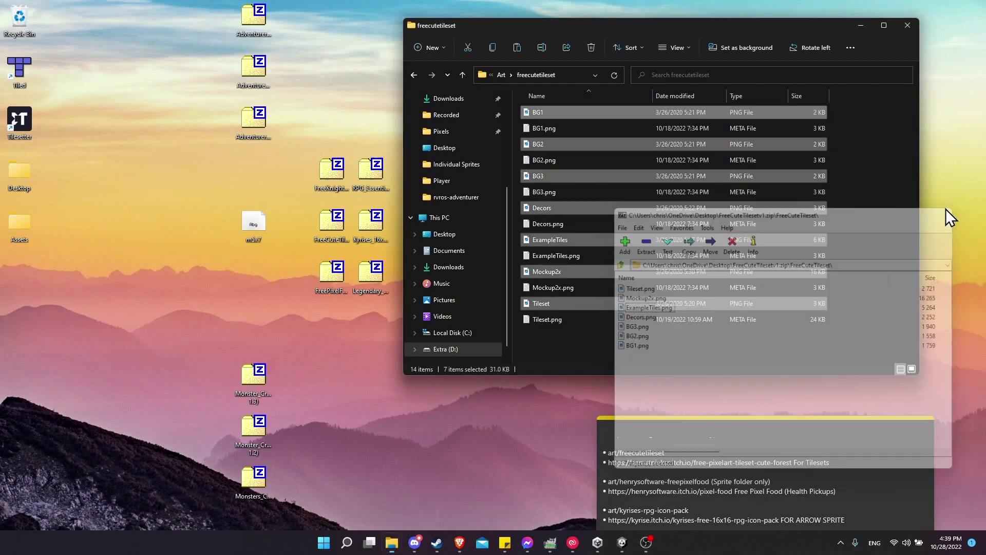
{"action": "left_click", "coordinate": [718, 129]}
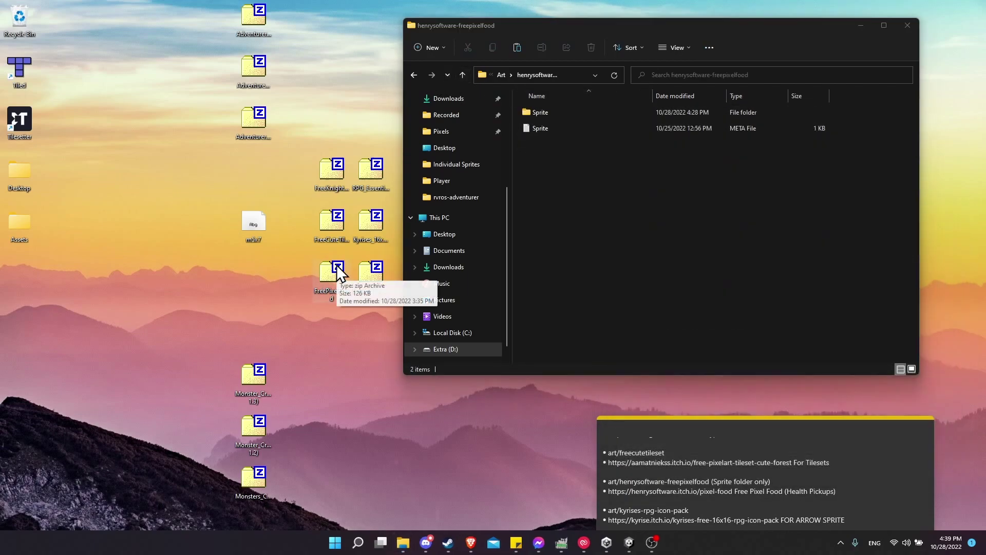
Step: Copy the Sprite folder from FreePixelFood.zip into the henrysoftware-freepixelfood folder, skipping files that already exist there
{"action": "double_click", "coordinate": [337, 264]}
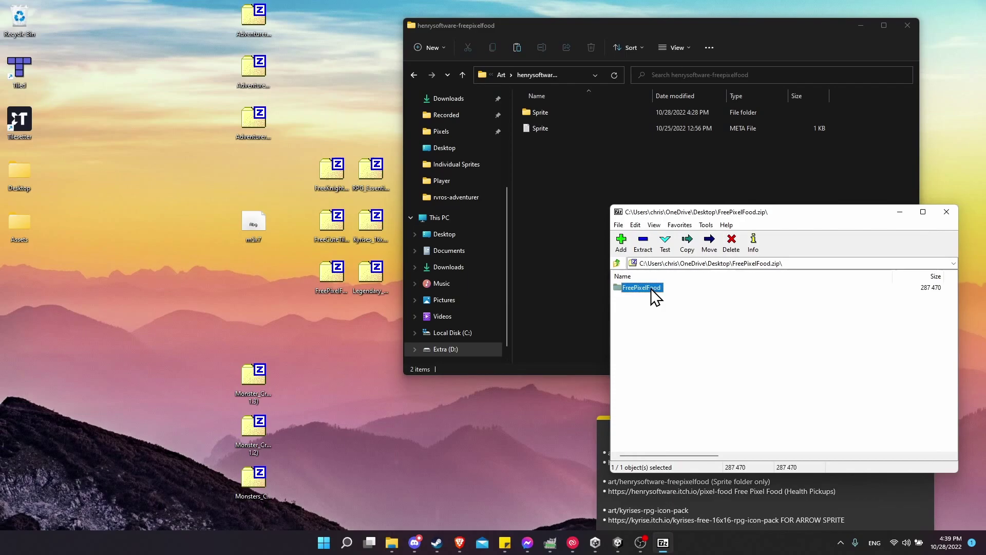
{"action": "double_click", "coordinate": [651, 289]}
{"action": "double_click", "coordinate": [632, 298]}
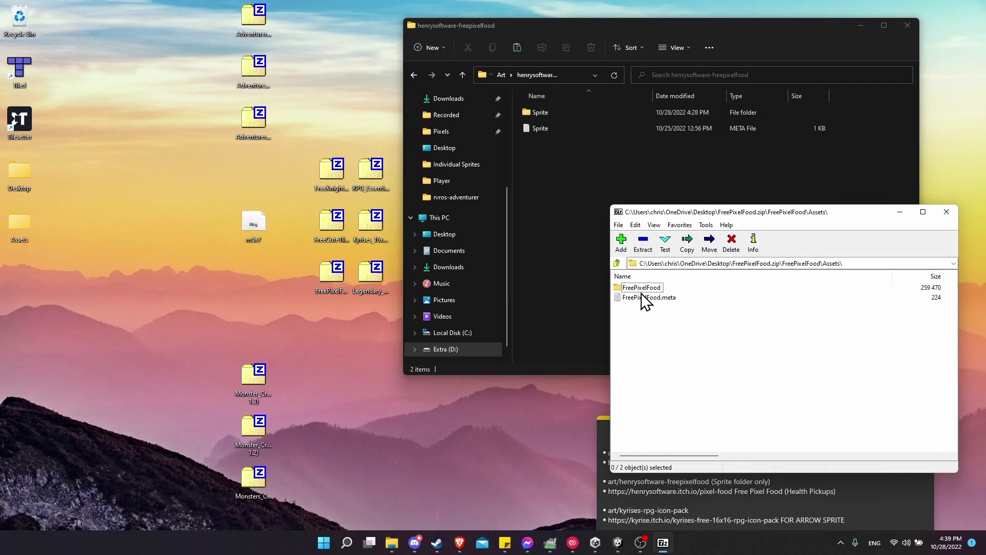
{"action": "double_click", "coordinate": [645, 289]}
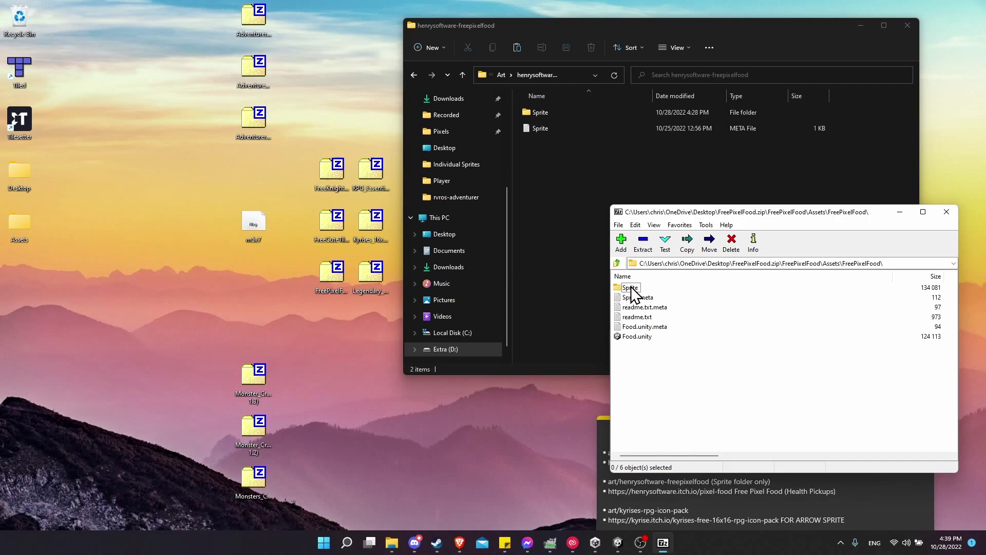
{"action": "left_click_drag", "start_coordinate": [551, 171], "coordinate": [552, 174]}
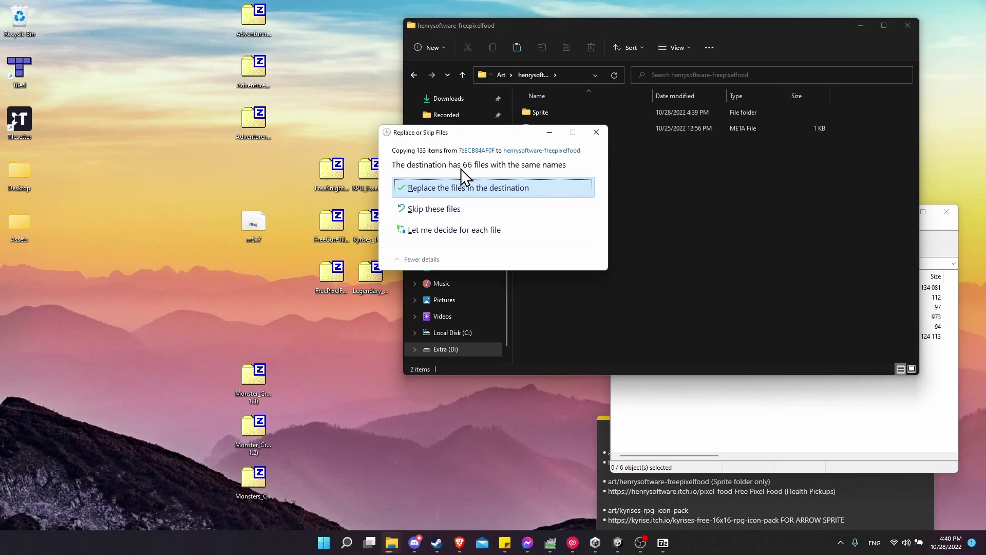
{"action": "left_click", "coordinate": [461, 210]}
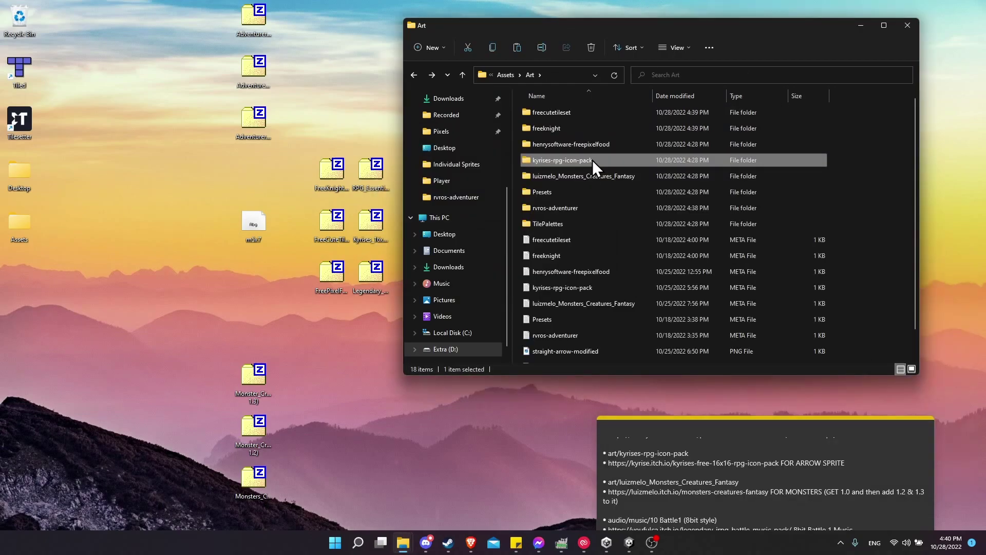
Step: Extract everything inside the Kyrises 16x16 RPG icon pack archive into Art/kyrises-rpg-icon-pack, replacing the existing readme.txt
{"action": "double_click", "coordinate": [593, 160]}
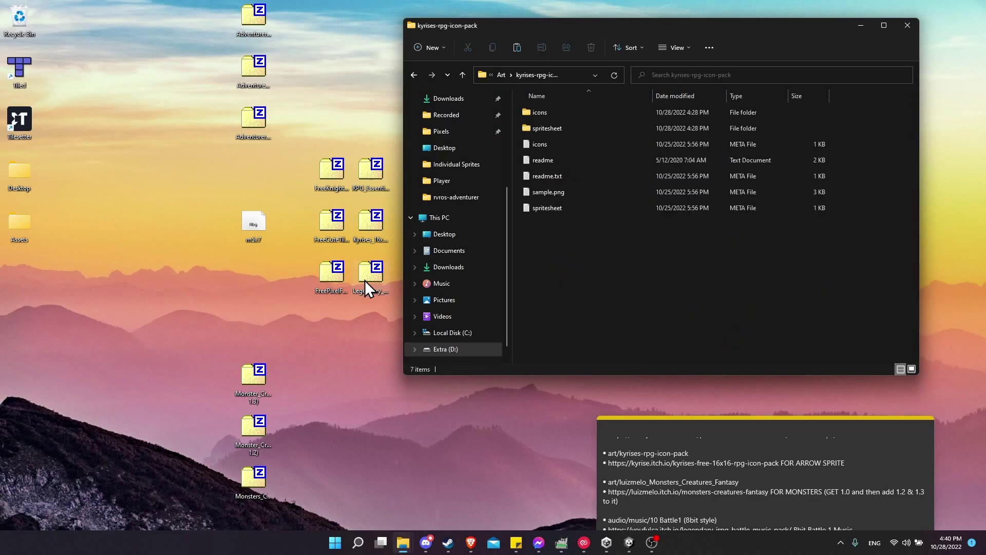
{"action": "double_click", "coordinate": [371, 221]}
{"action": "double_click", "coordinate": [691, 288]}
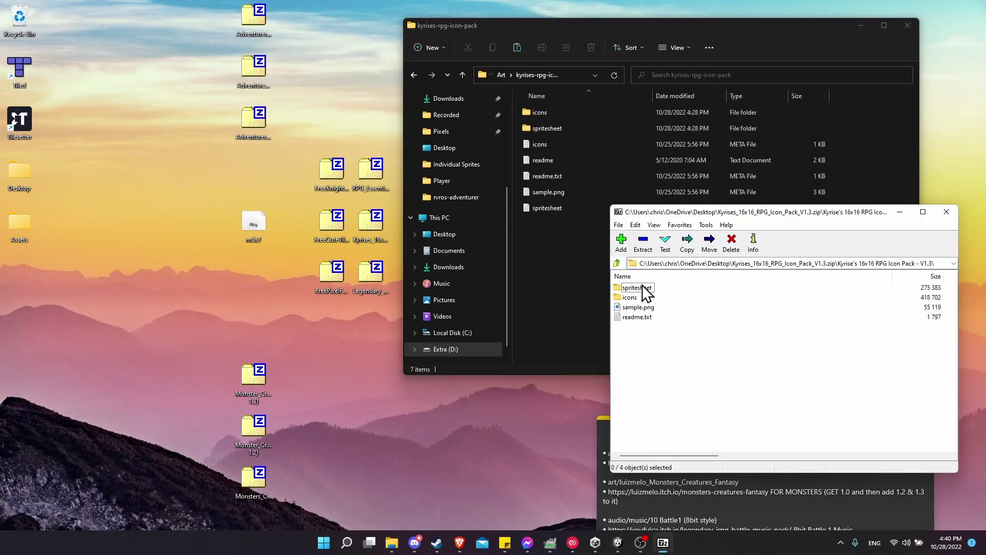
{"action": "key", "text": "ctrl+a"}
{"action": "left_click_drag", "start_coordinate": [624, 309], "coordinate": [554, 241]}
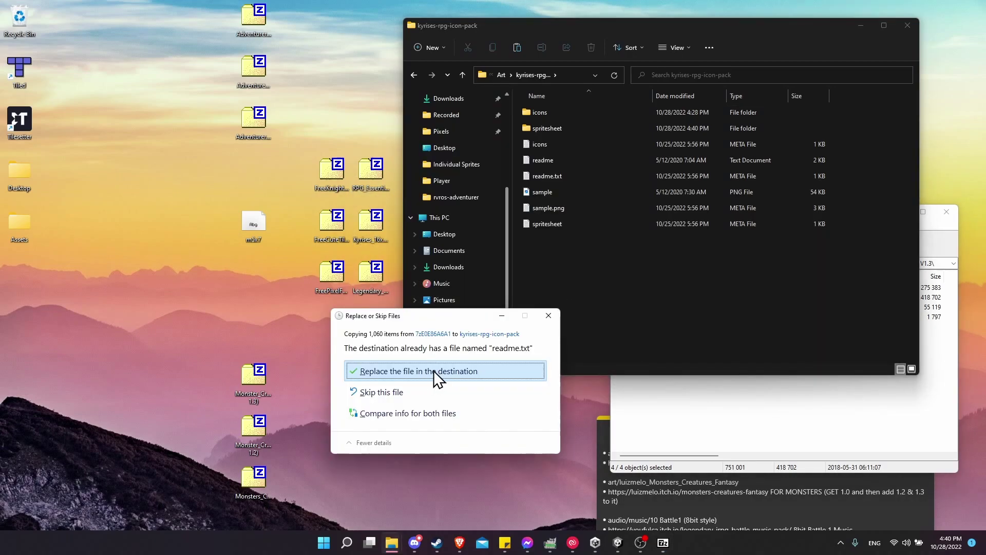
{"action": "left_click", "coordinate": [436, 371]}
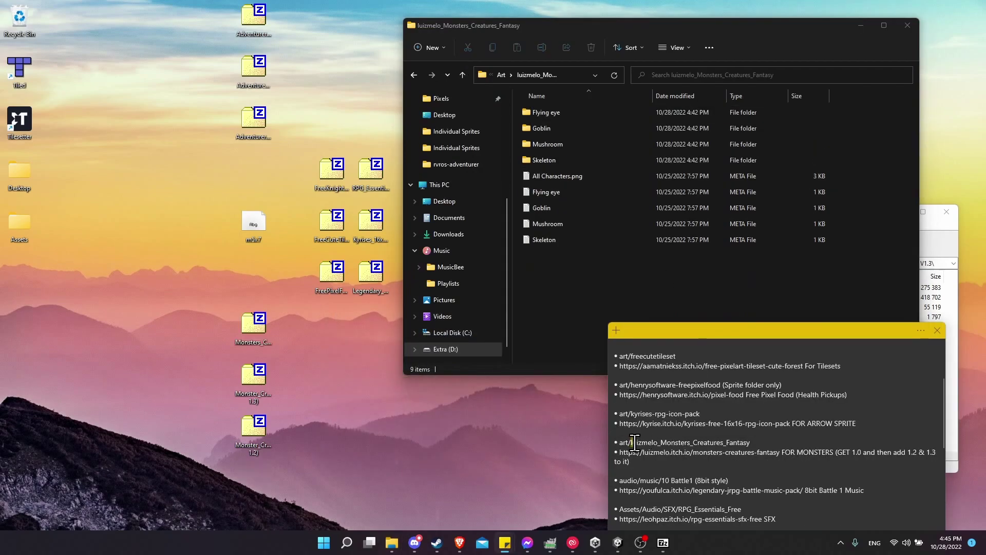
Step: Extract the monster folders and All Characters.png from Monsters_Creatures_Fantasy.zip into luizmelo_Monsters_Creatures_Fantasy, check the All Characters files and close the archive
{"action": "double_click", "coordinate": [635, 443]}
{"action": "left_click", "coordinate": [711, 443]}
{"action": "left_click", "coordinate": [621, 273]}
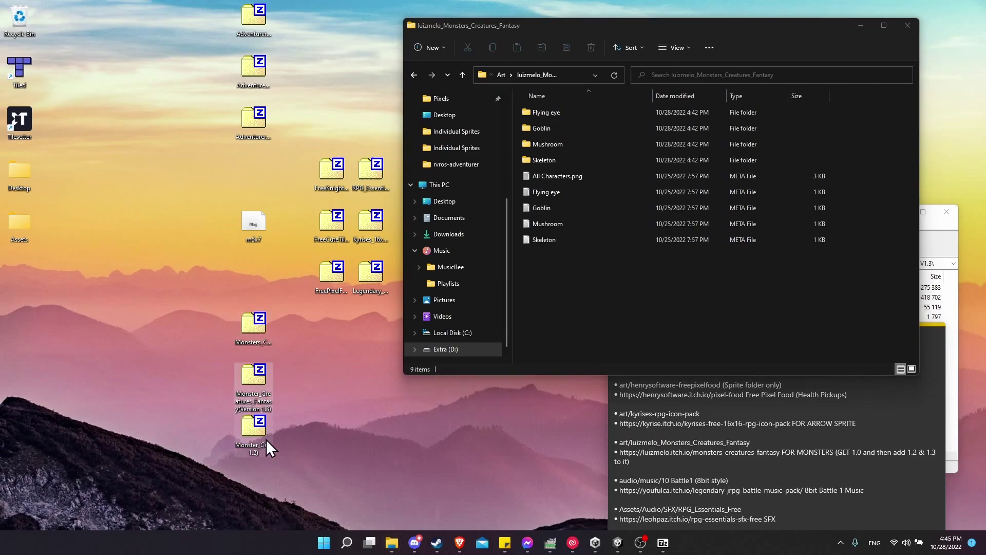
{"action": "double_click", "coordinate": [256, 332]}
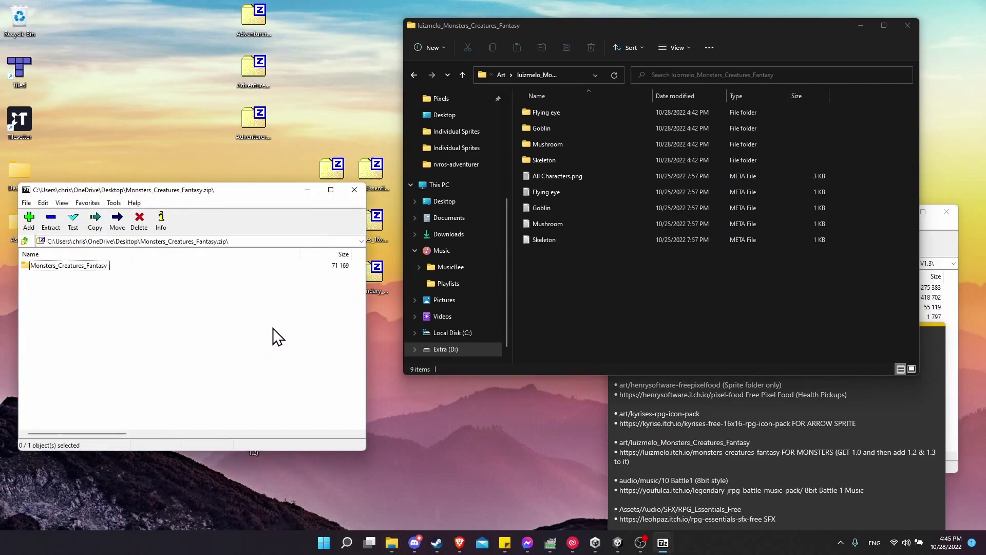
{"action": "left_click_drag", "start_coordinate": [157, 188], "coordinate": [163, 109]}
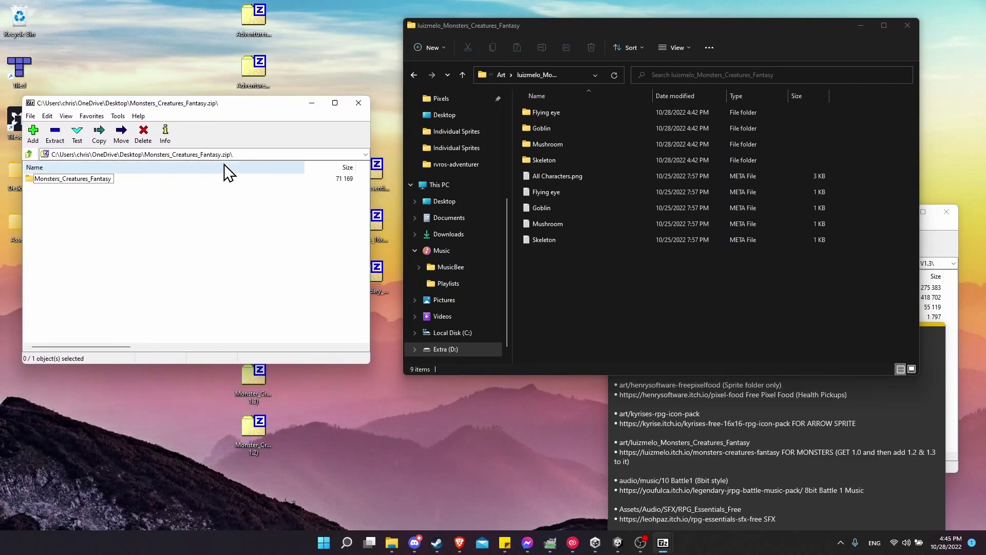
{"action": "double_click", "coordinate": [81, 180]}
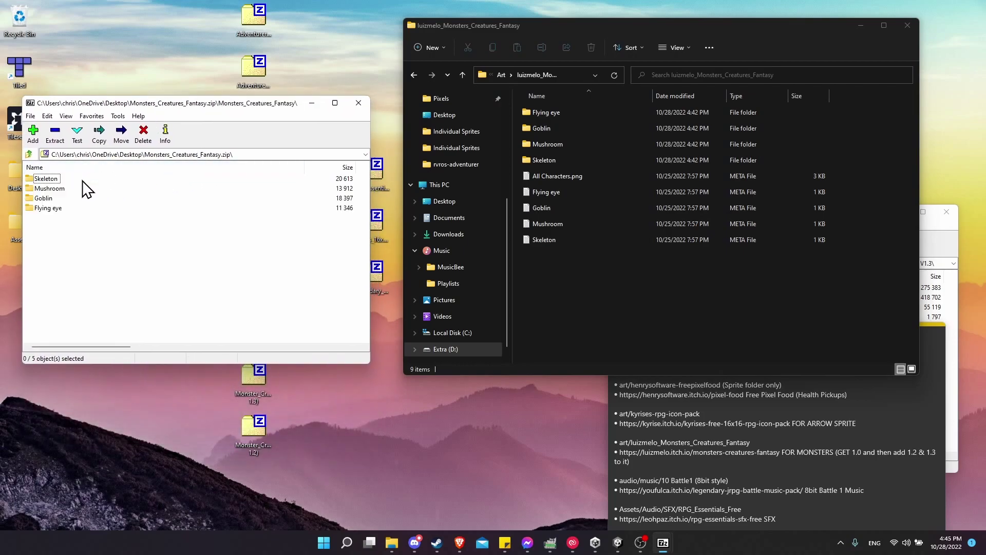
{"action": "key", "text": "ctrl+a"}
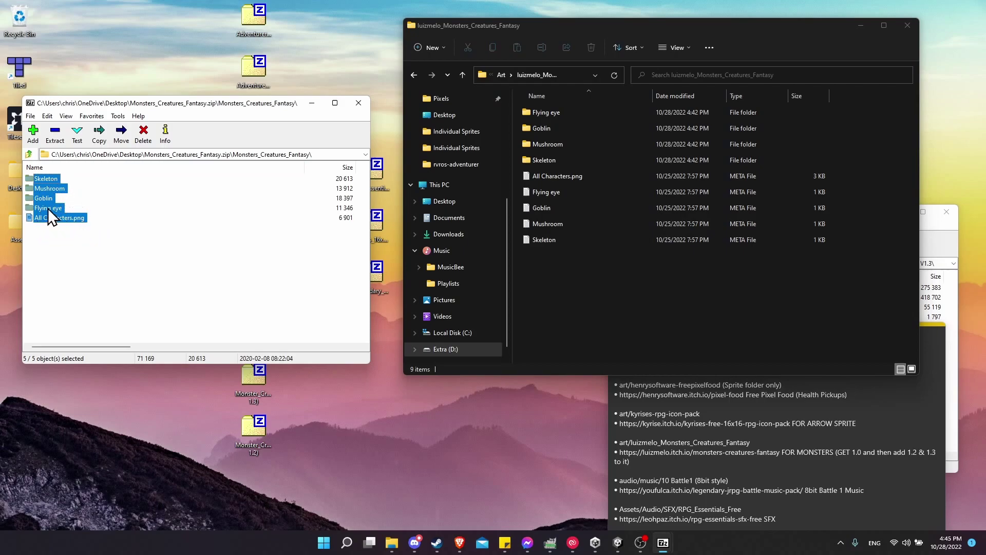
{"action": "left_click_drag", "start_coordinate": [673, 292], "coordinate": [673, 292]}
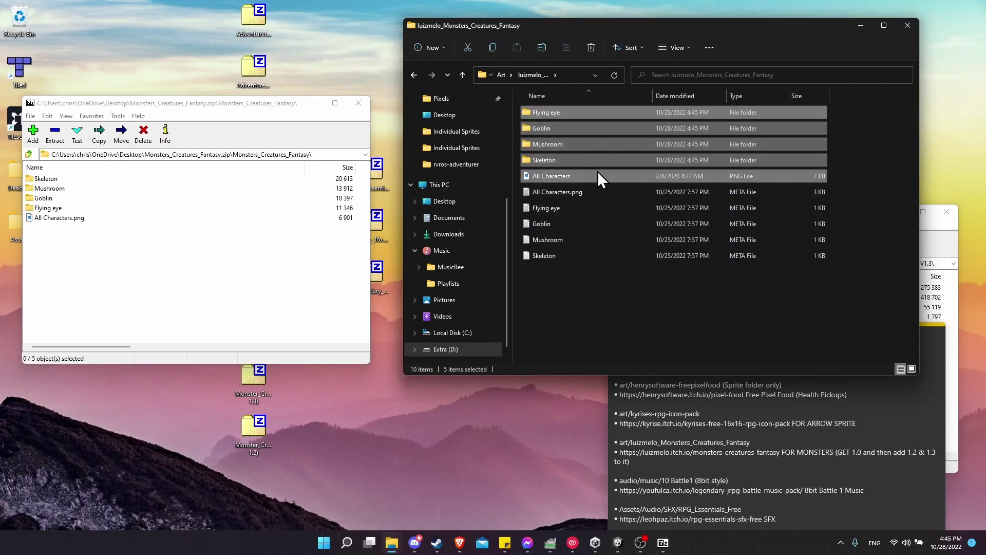
{"action": "left_click", "coordinate": [550, 190]}
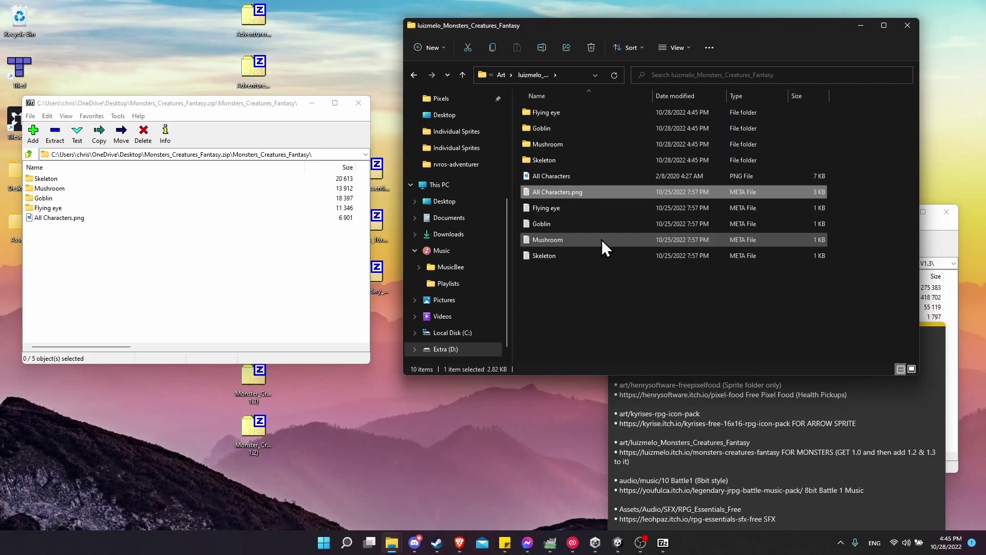
{"action": "left_click", "coordinate": [584, 177]}
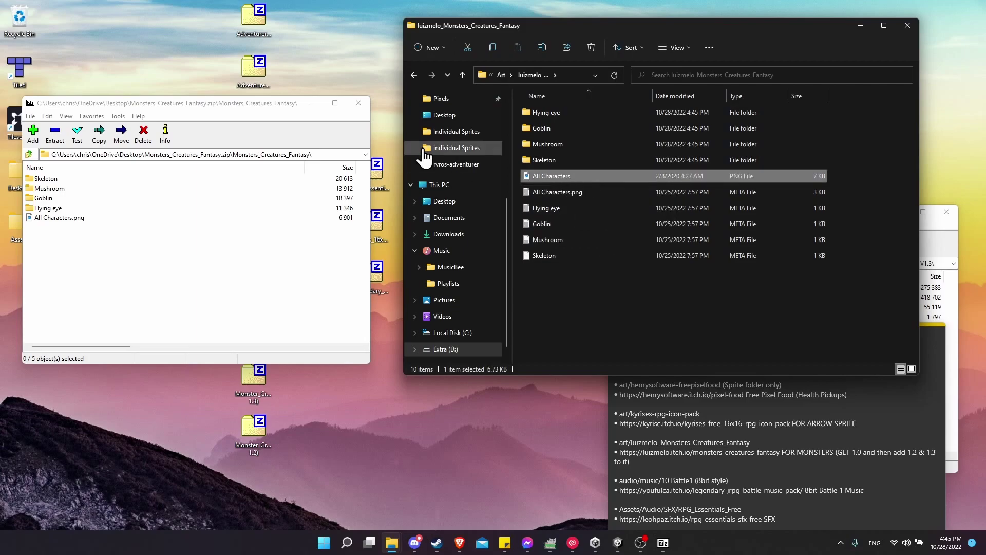
{"action": "left_click", "coordinate": [358, 103]}
Step: Add the four monster folders from Monster_Creatures_Fantasy(Version 1.3).zip to luizmelo_Monsters_Creatures_Fantasy and close the archive
{"action": "double_click", "coordinate": [246, 383]}
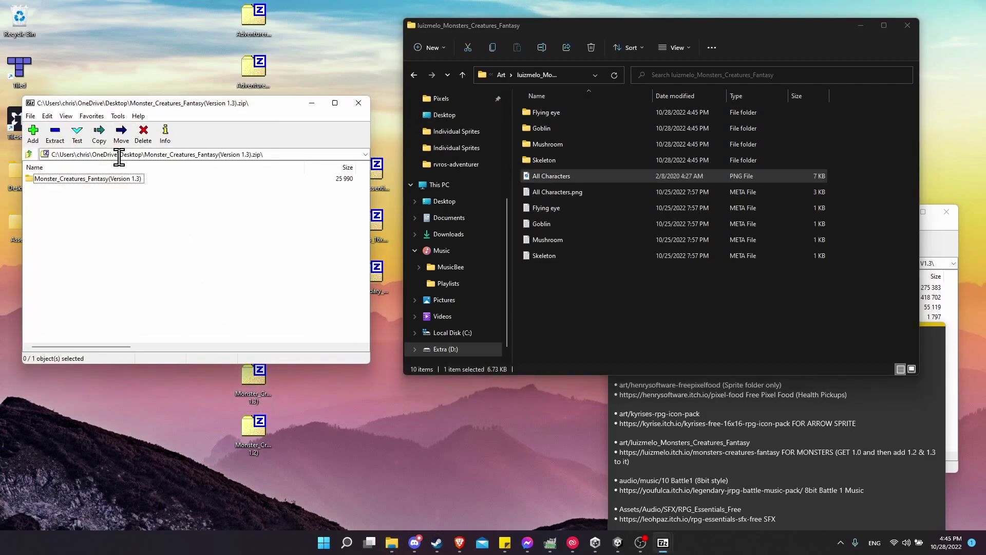
{"action": "double_click", "coordinate": [113, 182]}
{"action": "key", "text": "ctrl+a"}
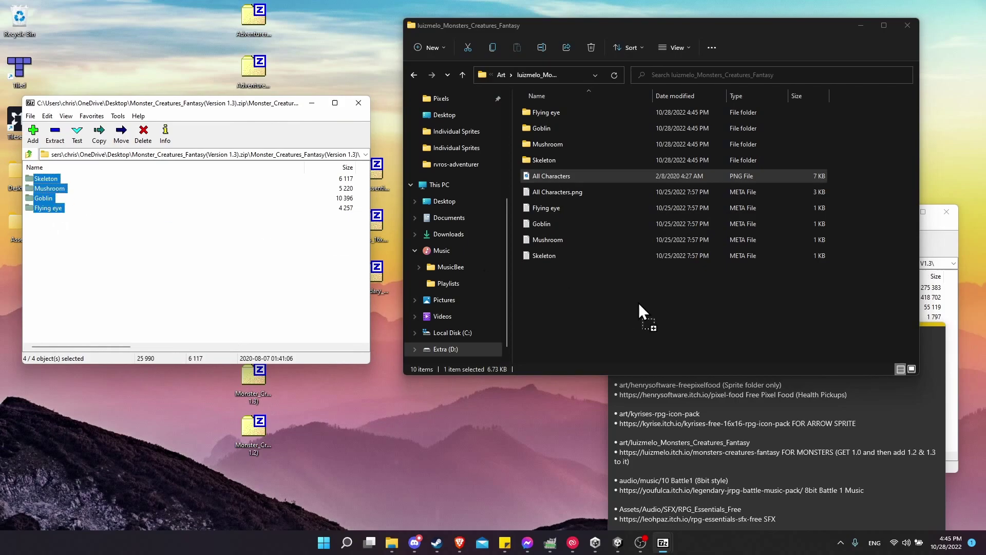
{"action": "left_click_drag", "start_coordinate": [640, 306], "coordinate": [640, 307]}
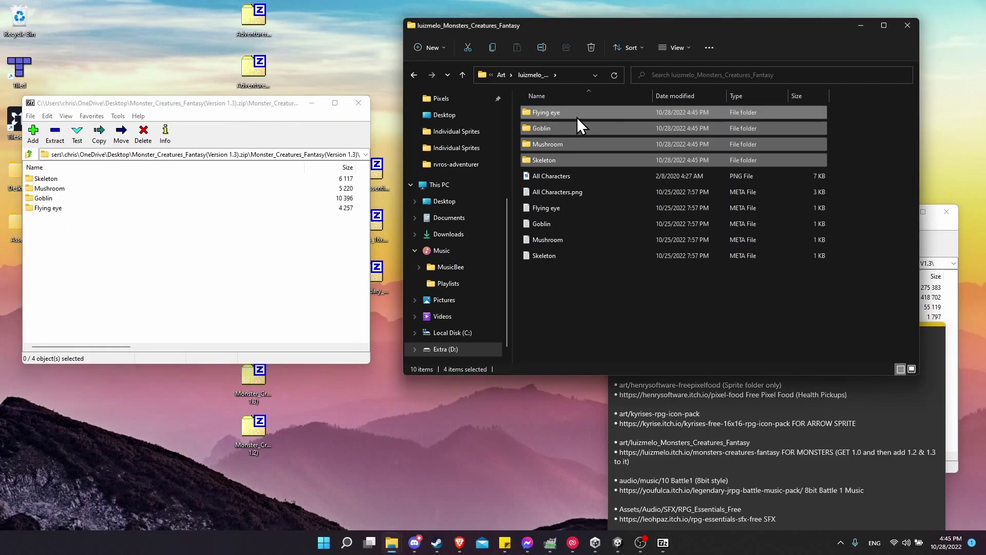
{"action": "left_click", "coordinate": [359, 103]}
Step: Merge the four monster folders from Monster_Creatures_Fantasy(Version 1.2).zip into luizmelo_Monsters_Creatures_Fantasy and close the archive
{"action": "double_click", "coordinate": [254, 429]}
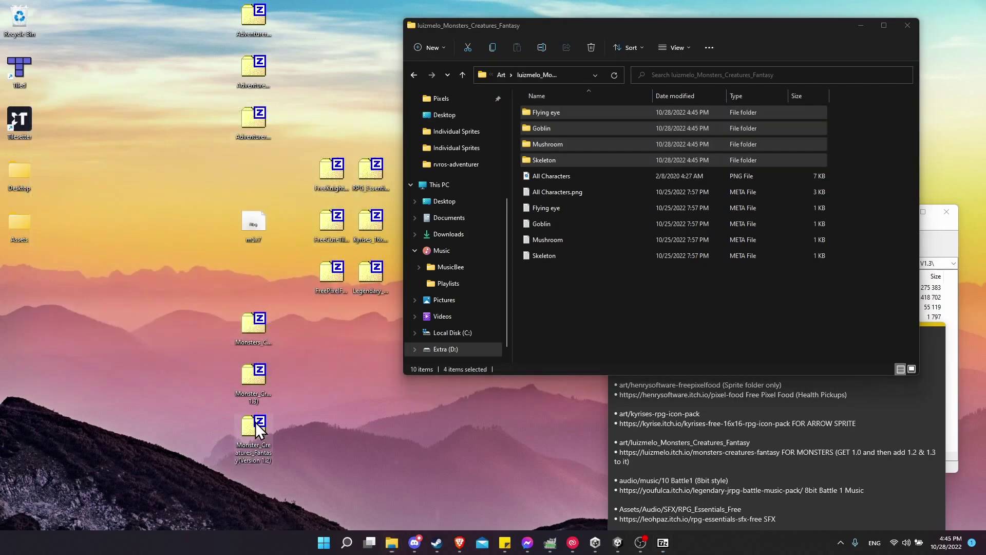
{"action": "left_click", "coordinate": [125, 179]}
{"action": "double_click", "coordinate": [126, 180]}
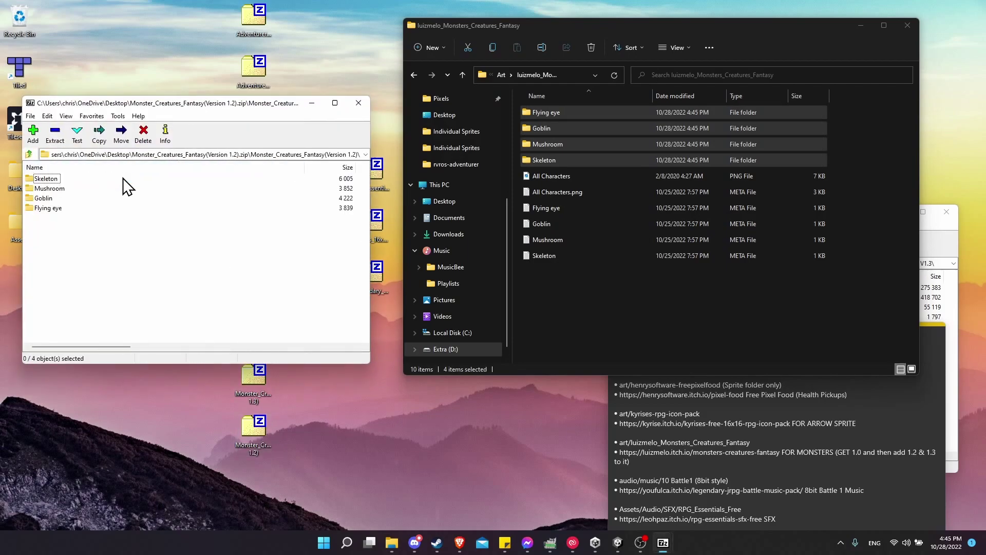
{"action": "key", "text": "ctrl+a"}
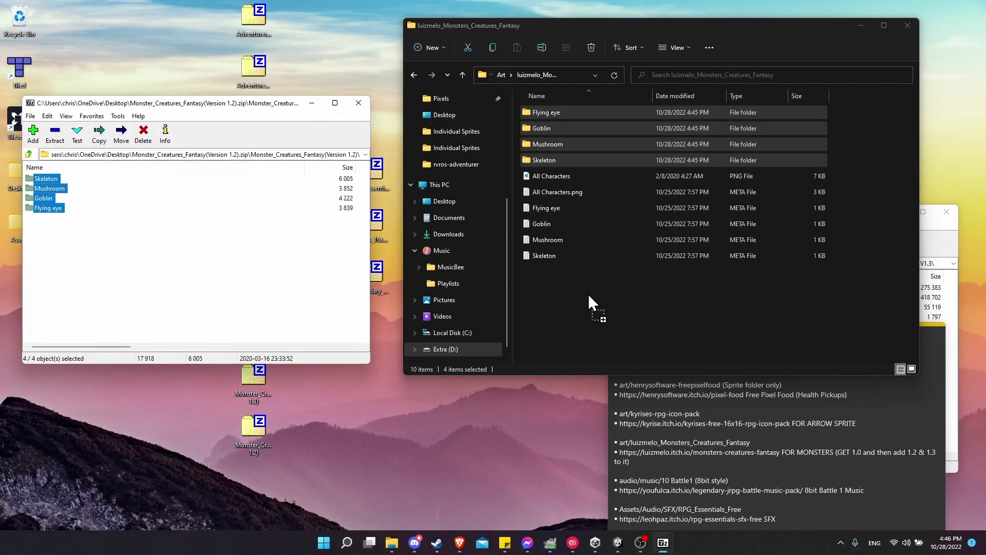
{"action": "left_click_drag", "start_coordinate": [588, 295], "coordinate": [588, 294]}
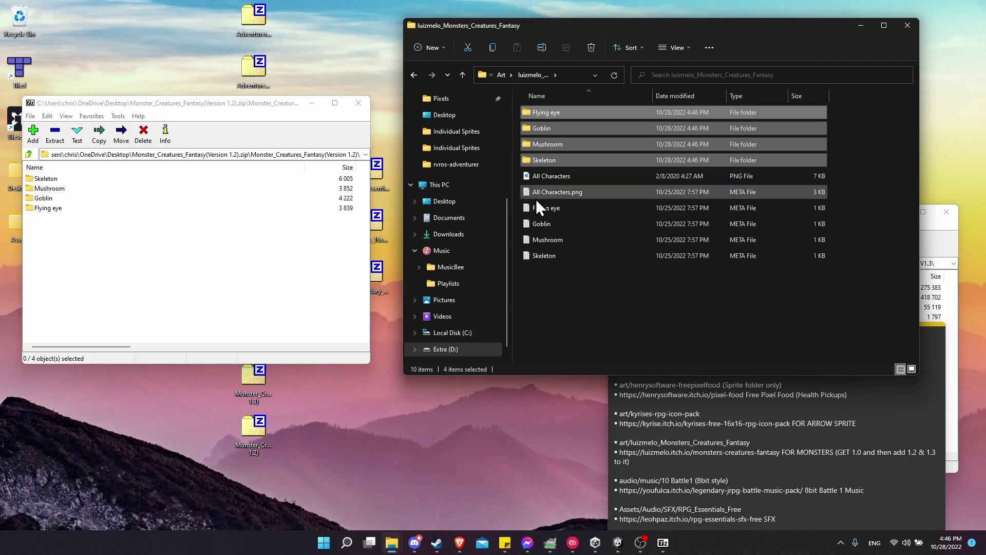
{"action": "left_click", "coordinate": [359, 103]}
Step: Open the Flying eye folder and check its sprite images against their matching meta files
{"action": "left_click", "coordinate": [547, 144]}
{"action": "double_click", "coordinate": [560, 114]}
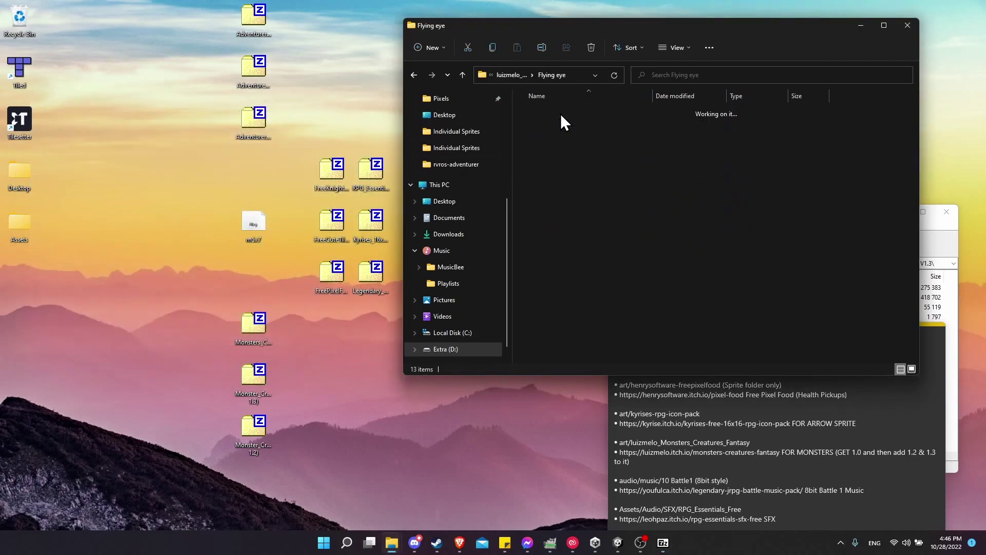
{"action": "left_click", "coordinate": [654, 226]}
{"action": "left_click", "coordinate": [663, 238]}
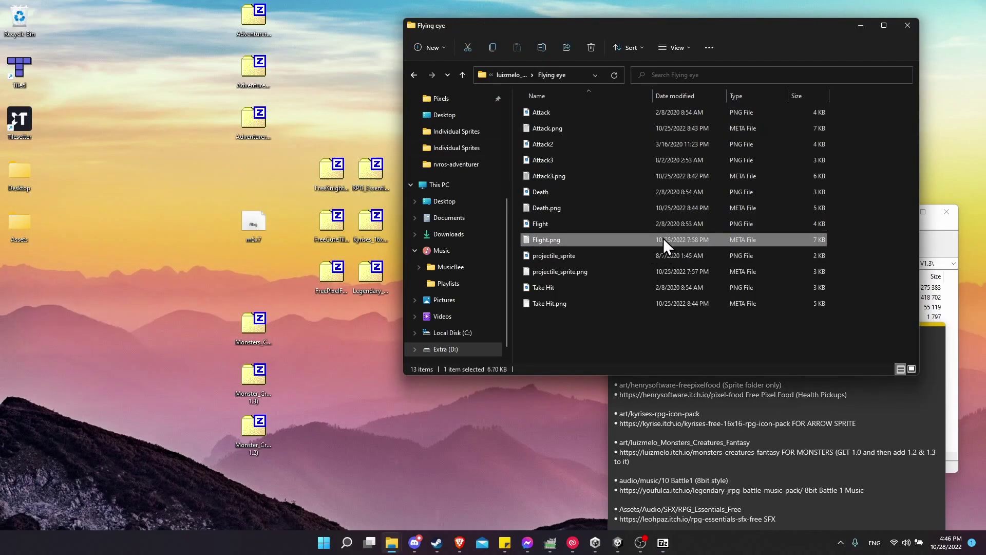
{"action": "left_click", "coordinate": [637, 128]}
{"action": "left_click", "coordinate": [686, 176]}
{"action": "left_click", "coordinate": [668, 272]}
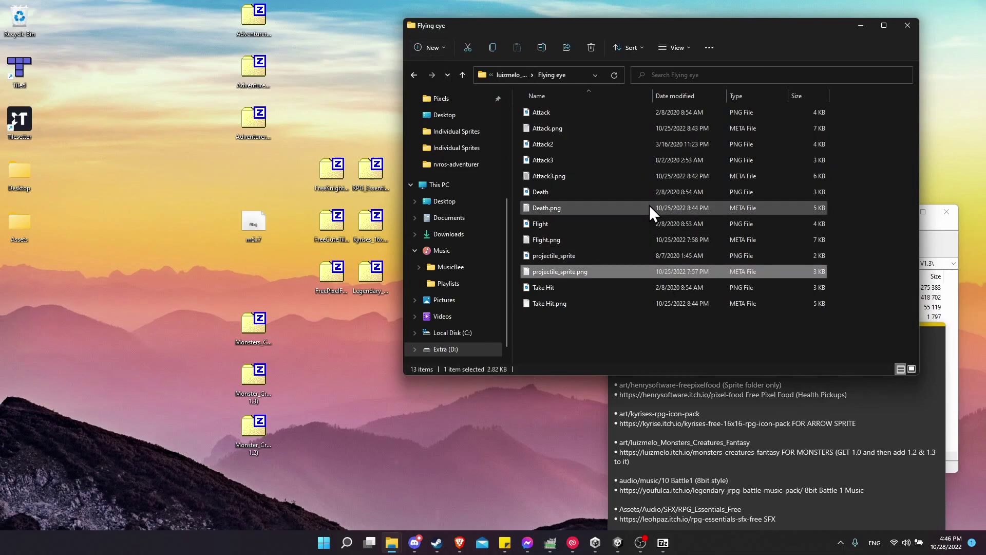
{"action": "left_click", "coordinate": [650, 207]}
Step: Check the sprite images and meta files in the Goblin and Mushroom folders, then close the folder window
{"action": "left_click", "coordinate": [414, 75]}
{"action": "double_click", "coordinate": [567, 130]}
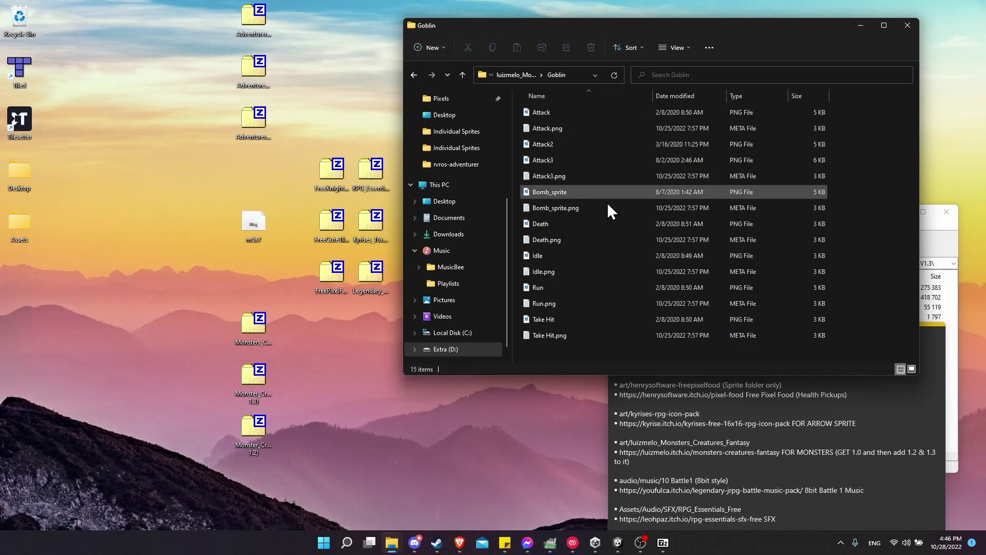
{"action": "left_click", "coordinate": [608, 207]}
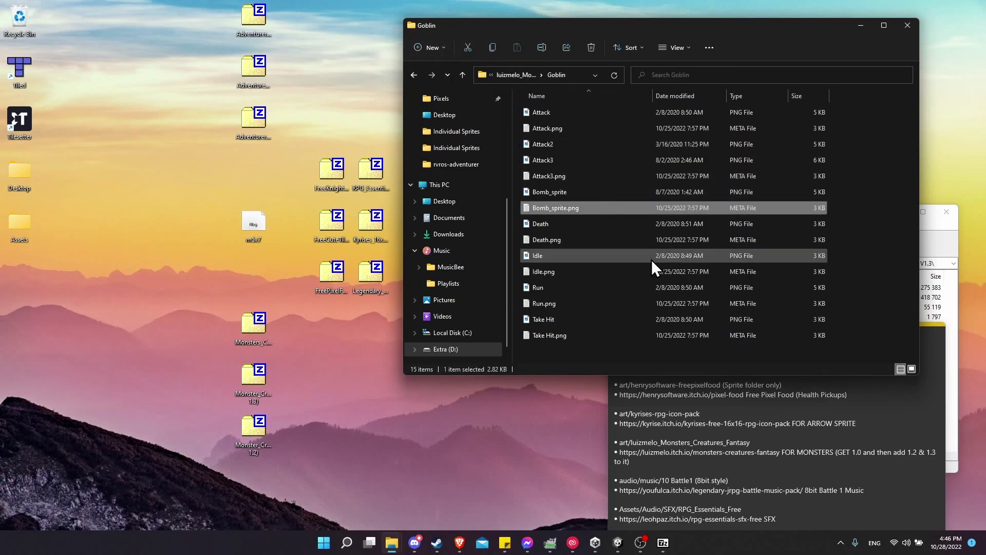
{"action": "left_click", "coordinate": [624, 144]}
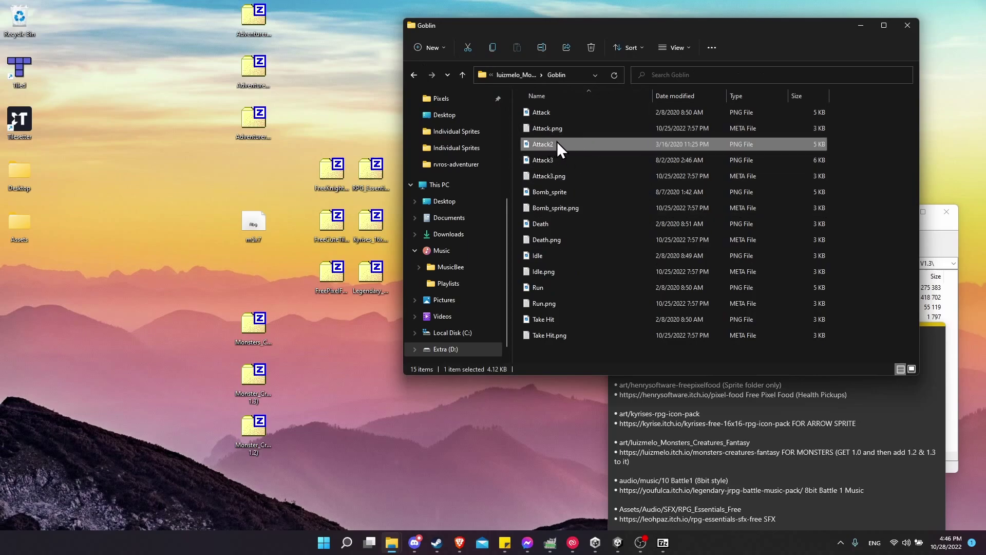
{"action": "left_click", "coordinate": [414, 74]}
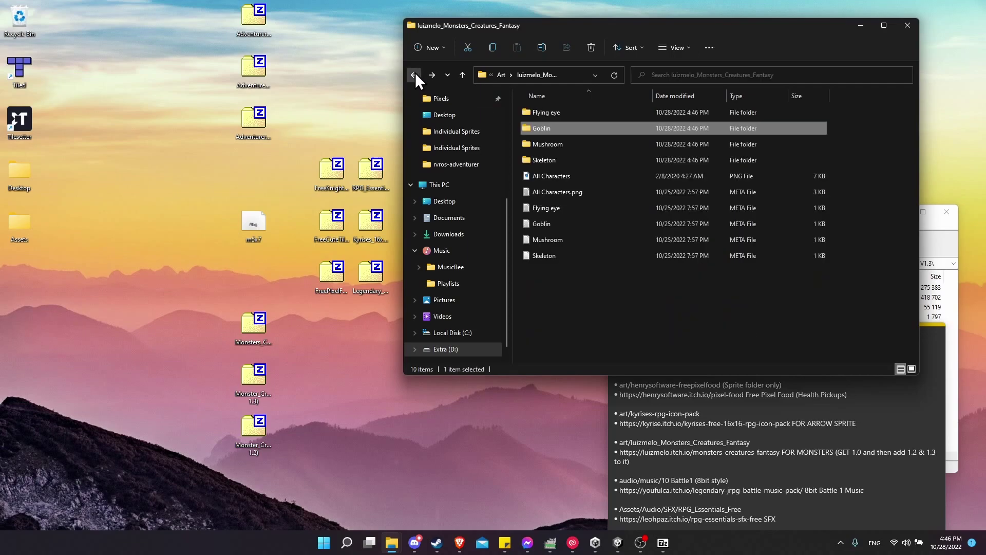
{"action": "double_click", "coordinate": [603, 149]}
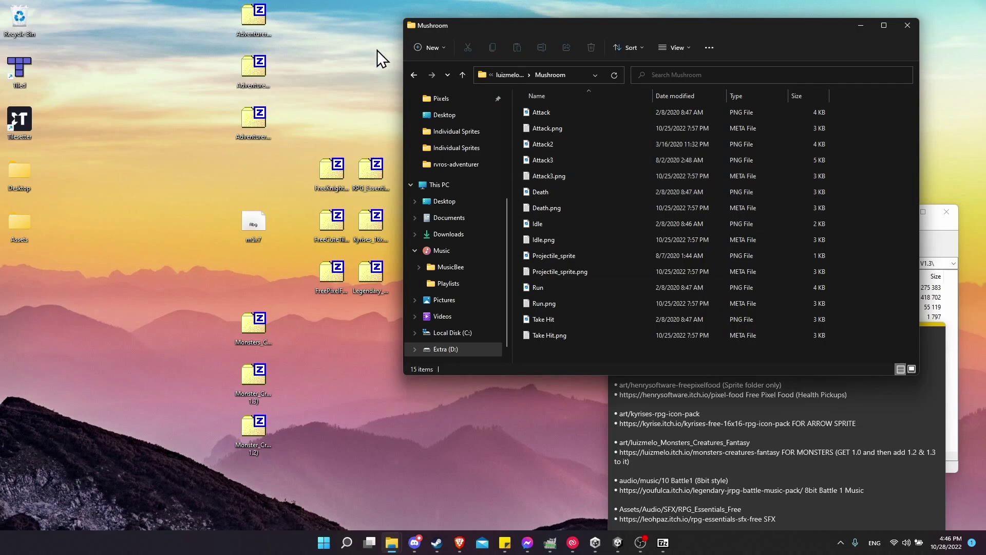
{"action": "left_click", "coordinate": [411, 75]}
{"action": "left_click", "coordinate": [908, 25]}
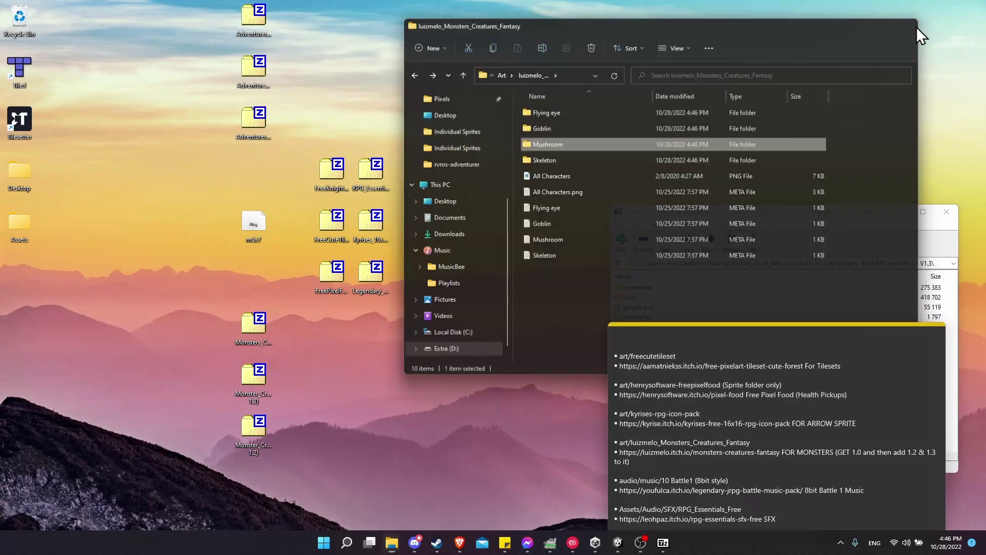
Step: Open the Fonts folder inside the project's Assets/UI folder and place the m5x7 font file from the desktop in it
{"action": "left_click", "coordinate": [700, 35]}
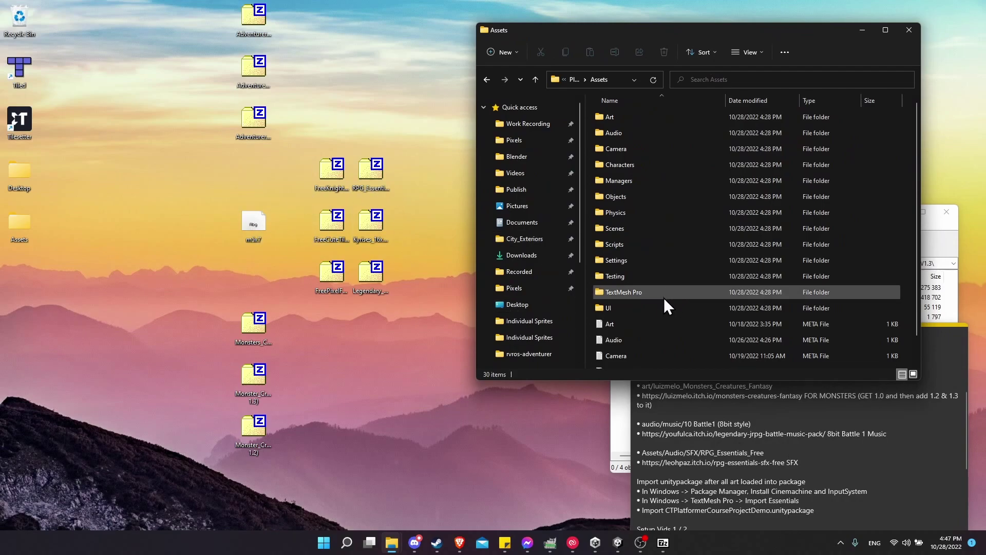
{"action": "double_click", "coordinate": [639, 311]}
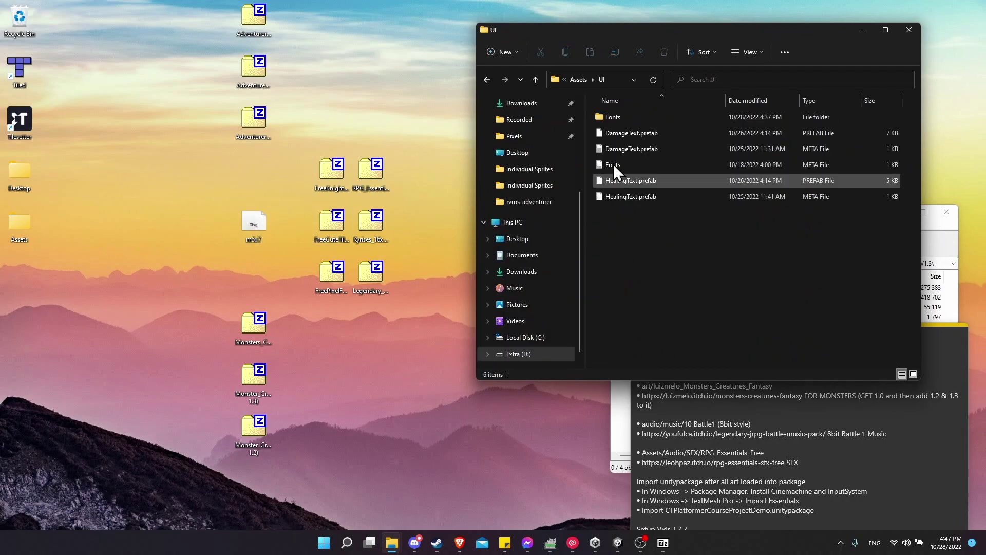
{"action": "double_click", "coordinate": [603, 118]}
{"action": "left_click_drag", "start_coordinate": [244, 228], "coordinate": [258, 223]}
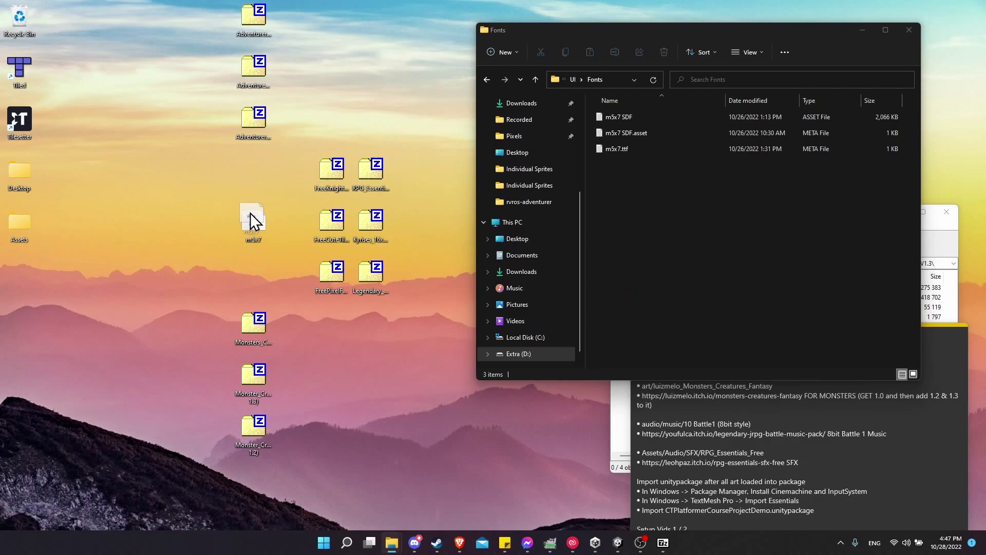
{"action": "left_click_drag", "start_coordinate": [517, 171], "coordinate": [721, 174]}
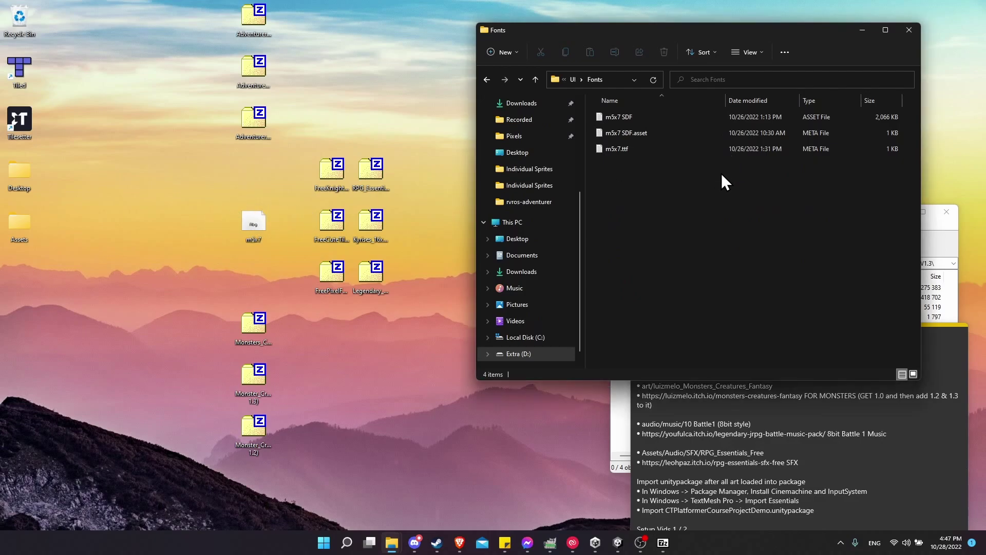
Step: Extract the 10 Battle1 (8bit style) folder from Legendary_JRPG_Battle_Music_Pack.zip into the project's Audio/Music folder and close the archive
{"action": "left_click", "coordinate": [487, 79]}
{"action": "left_click", "coordinate": [488, 81]}
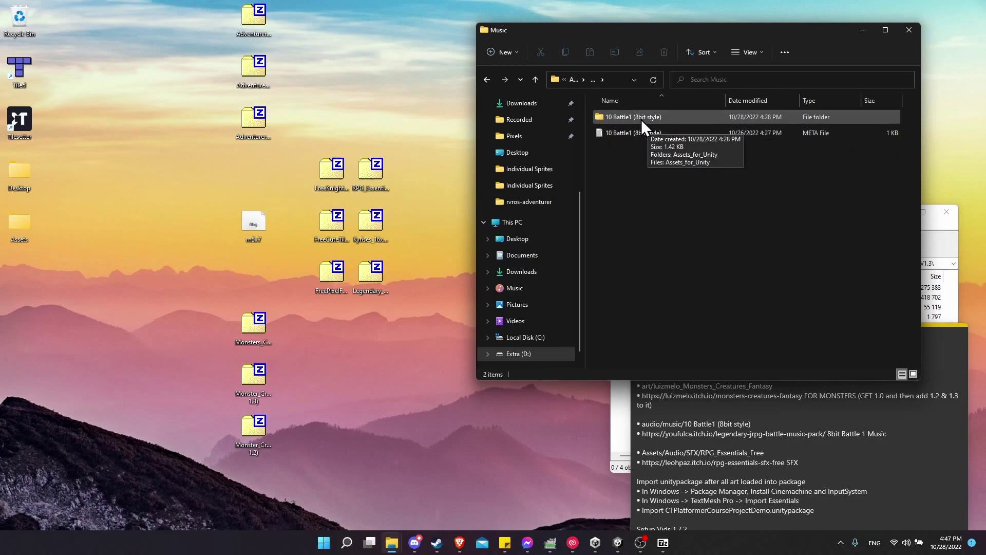
{"action": "double_click", "coordinate": [371, 271]}
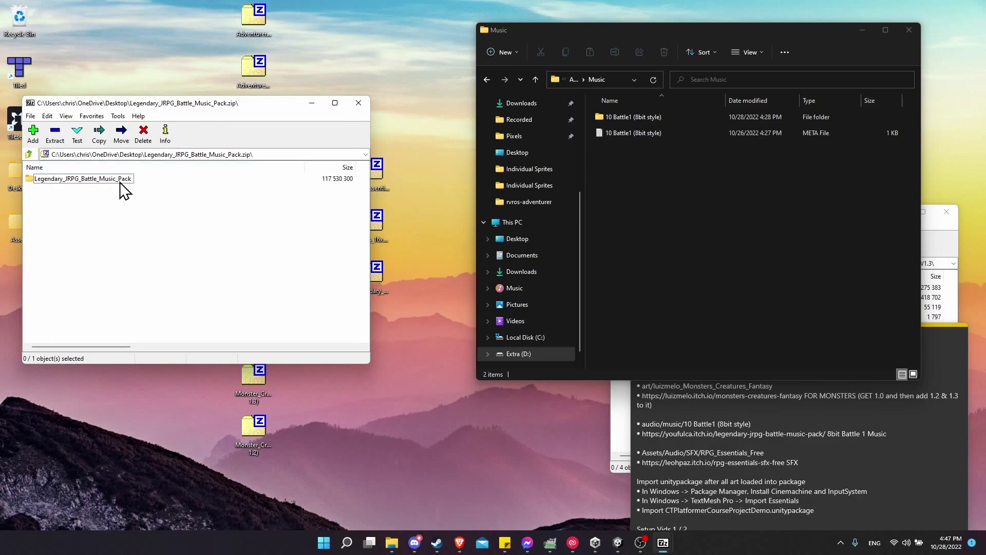
{"action": "double_click", "coordinate": [123, 190]}
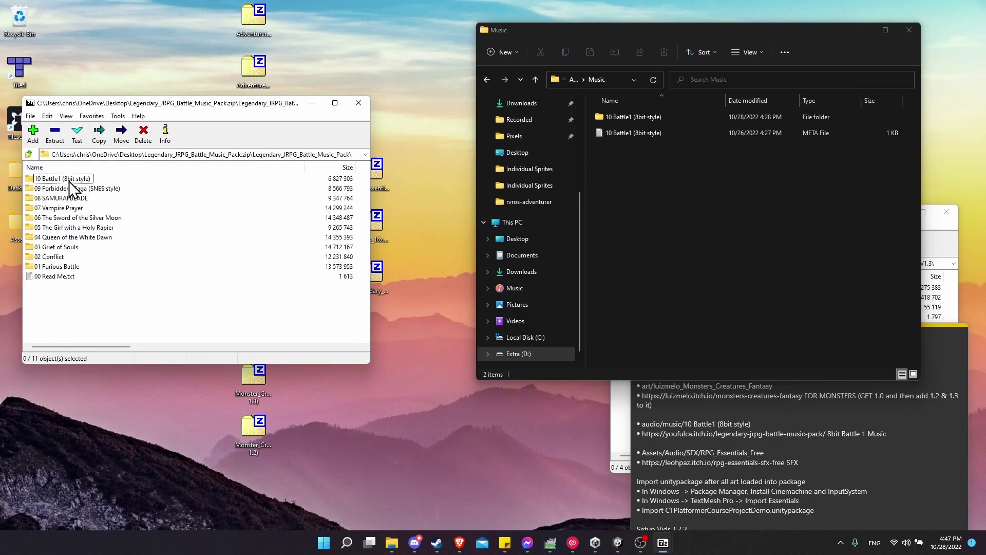
{"action": "left_click_drag", "start_coordinate": [56, 182], "coordinate": [710, 181]}
{"action": "left_click", "coordinate": [546, 189]}
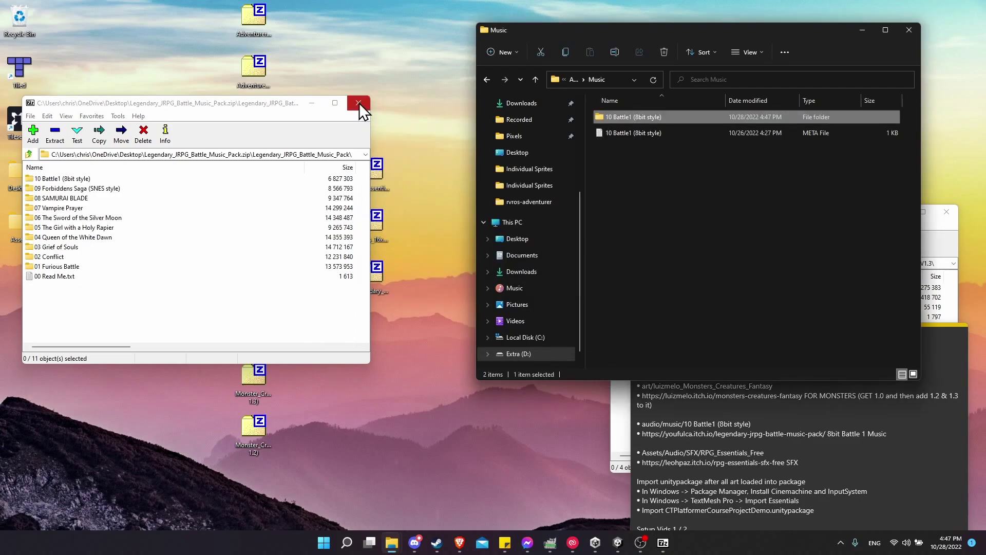
{"action": "left_click", "coordinate": [359, 103]}
Step: Extract all contents of RPG_Essentials_Free.zip into the project's Audio/SFX/RPG_Essentials_Free folder and close the archive
{"action": "key", "text": "alt+Left"}
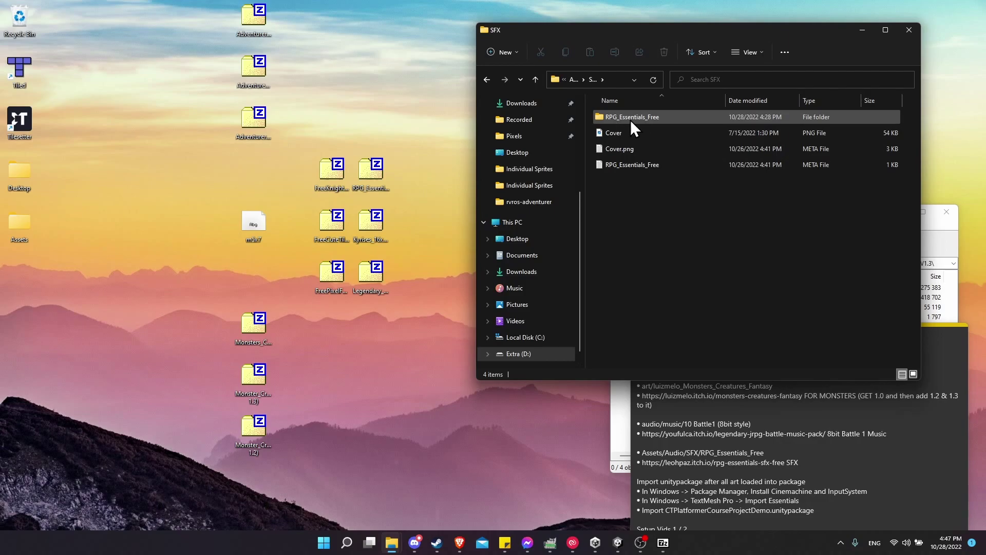
{"action": "double_click", "coordinate": [370, 171]}
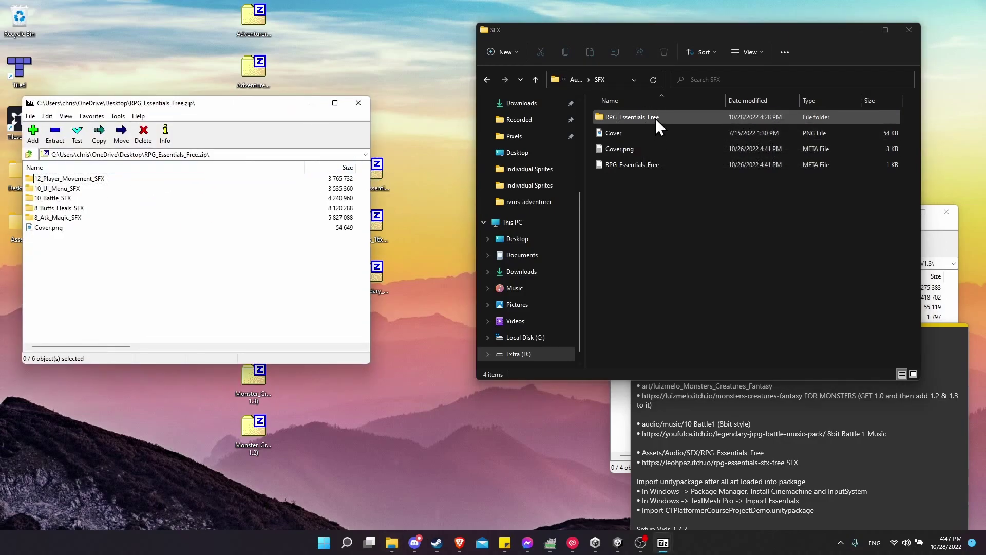
{"action": "left_click", "coordinate": [607, 117]}
{"action": "double_click", "coordinate": [606, 116]}
{"action": "left_click_drag", "start_coordinate": [64, 249], "coordinate": [725, 307]}
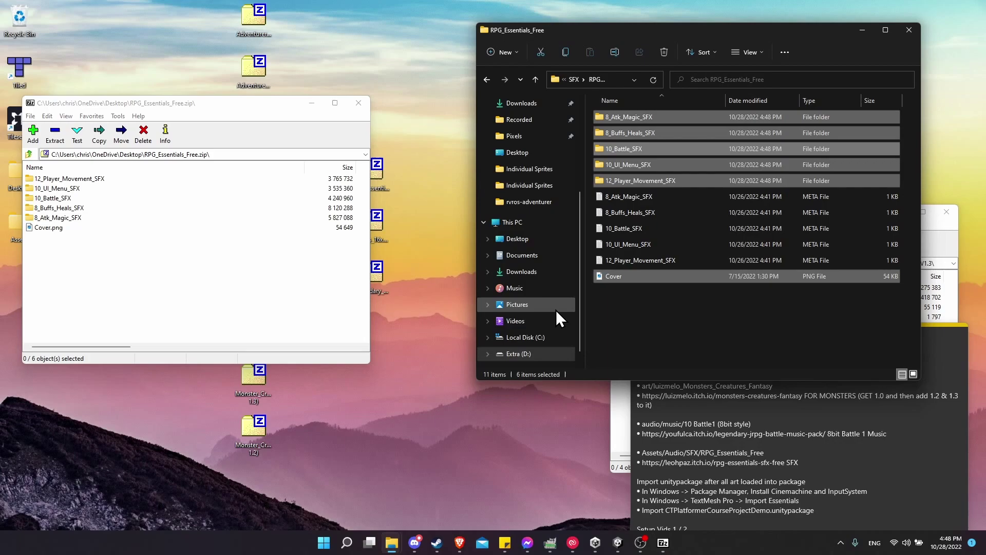
{"action": "left_click", "coordinate": [358, 103]}
Step: Check the sound files in the 10_UI_Menu_SFX folder against their meta files, then return to the SFX folder
{"action": "double_click", "coordinate": [684, 164]}
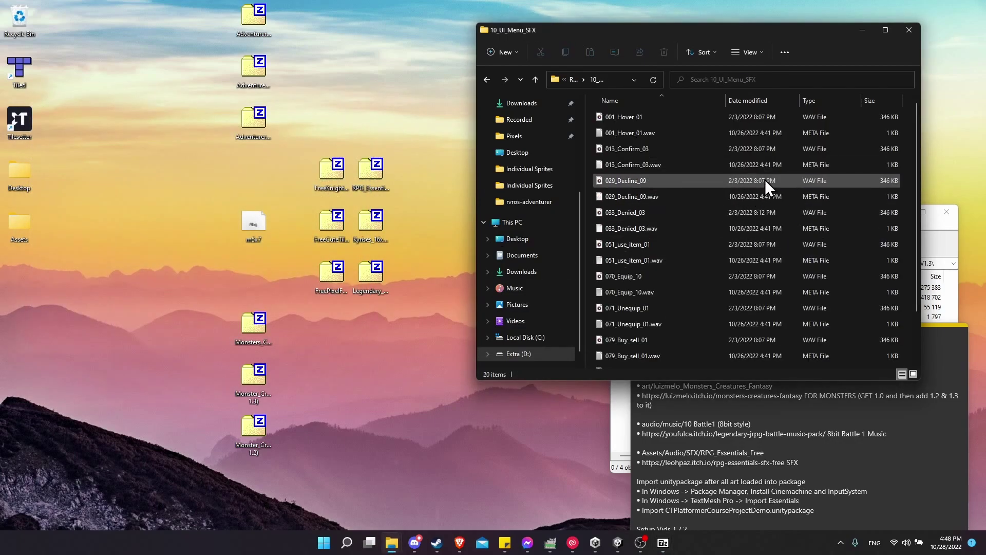
{"action": "scroll", "coordinate": [642, 143], "scroll_direction": "down", "scroll_amount": 1}
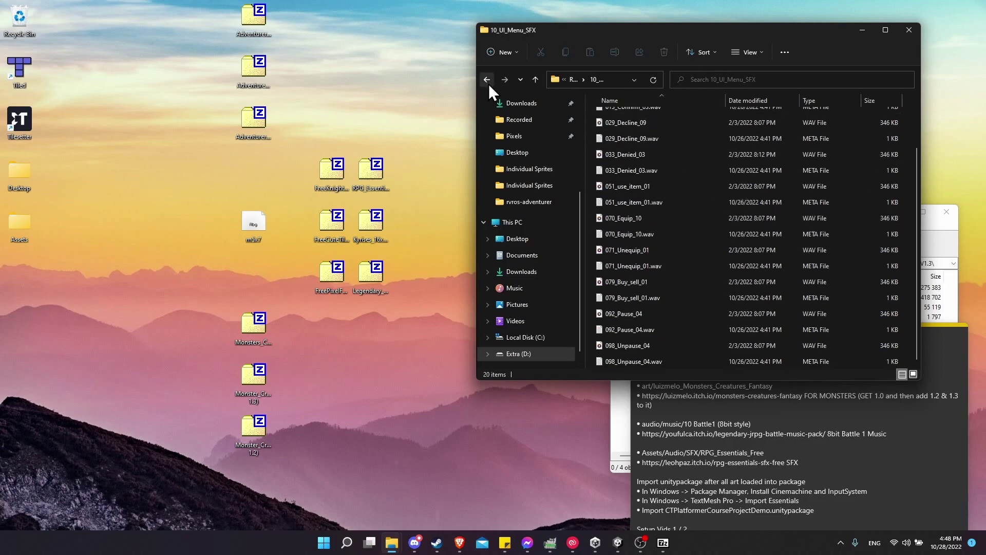
{"action": "left_click", "coordinate": [487, 79]}
{"action": "left_click", "coordinate": [487, 79]}
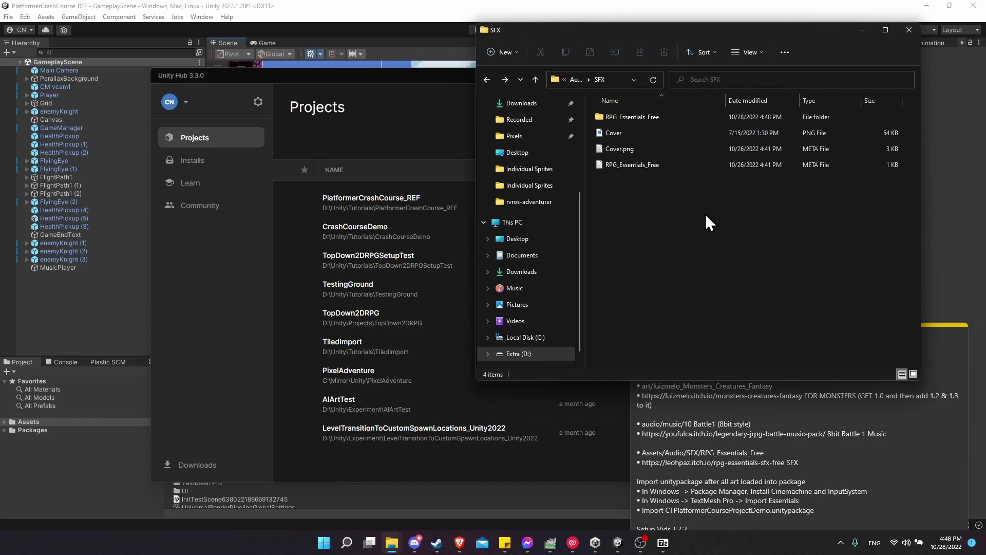
Step: Switch to Unity Hub, start adding a project from disk and open the PlatformerCrashCourse_REF_CT_NoArt folder in Unity/Tutorials
{"action": "left_click", "coordinate": [399, 82]}
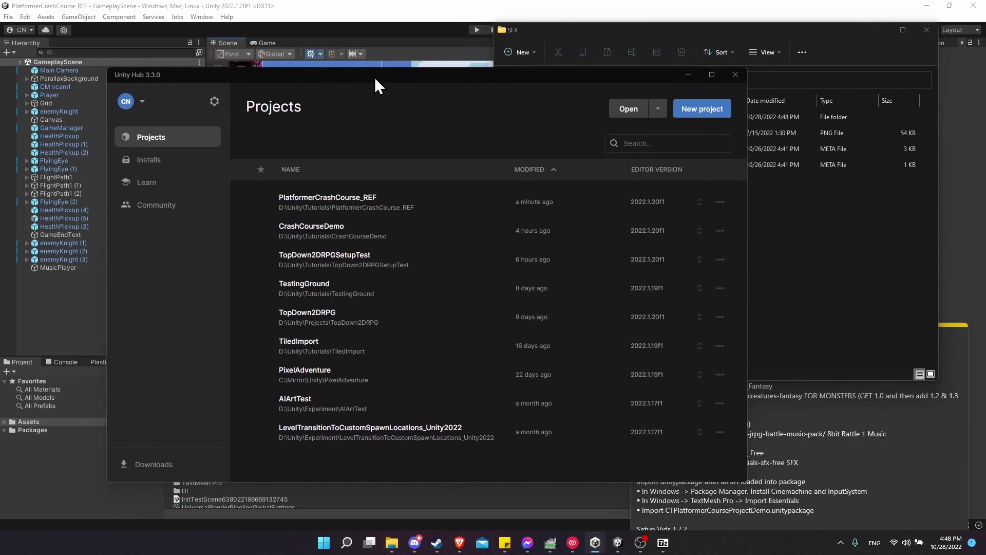
{"action": "left_click_drag", "start_coordinate": [242, 81], "coordinate": [298, 80]}
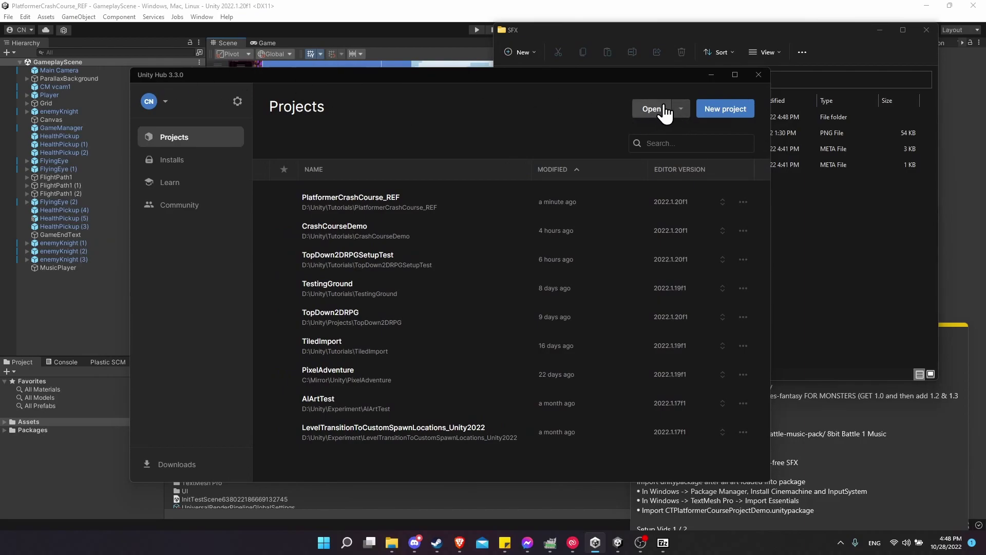
{"action": "left_click", "coordinate": [682, 109]}
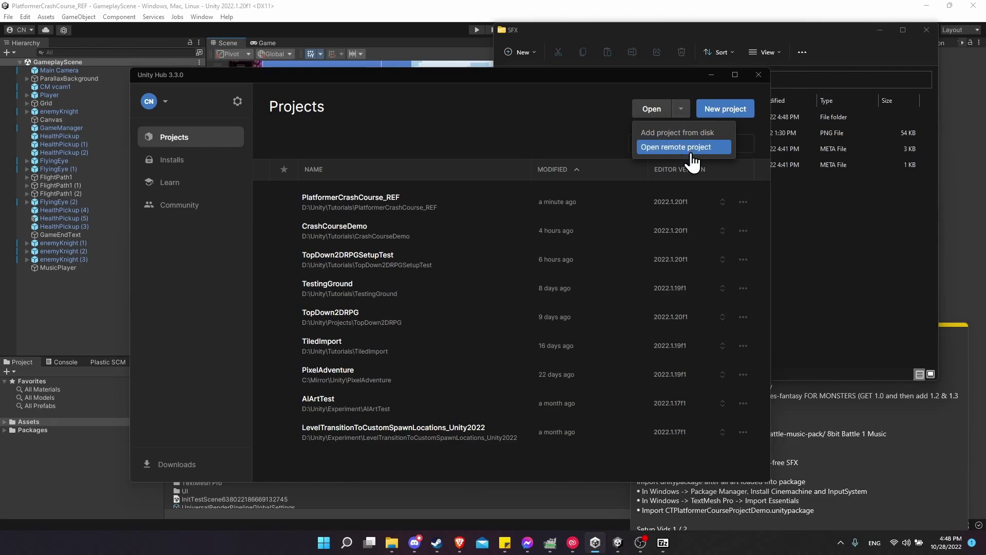
{"action": "left_click", "coordinate": [696, 134]}
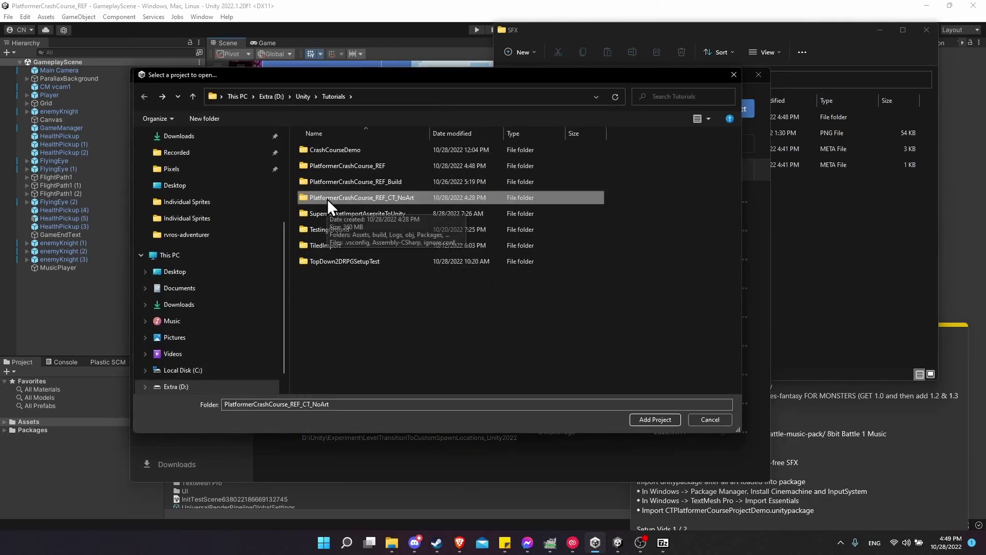
{"action": "double_click", "coordinate": [322, 197]}
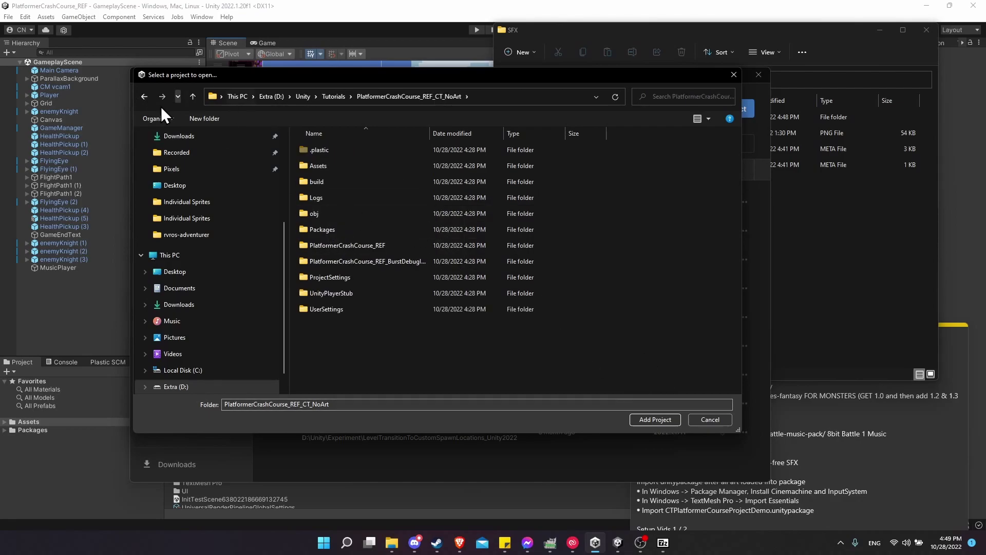
Step: Rename the PlatformerCrashCourse_REF_CT_NoArt folder to PlatformerCrashCourse_REF_CT and add it to the project list
{"action": "left_click", "coordinate": [145, 96]}
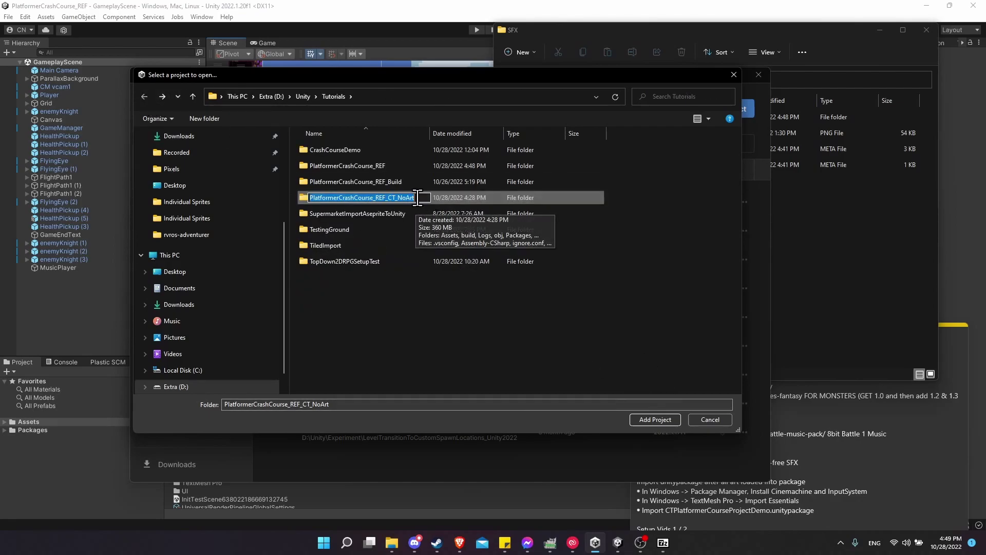
{"action": "left_click", "coordinate": [417, 199]}
{"action": "key", "text": "BackSpace"}
{"action": "key", "text": "BackSpace"}
{"action": "key", "text": "BackSpace"}
{"action": "key", "text": "BackSpace"}
{"action": "key", "text": "BackSpace"}
{"action": "key", "text": "BackSpace"}
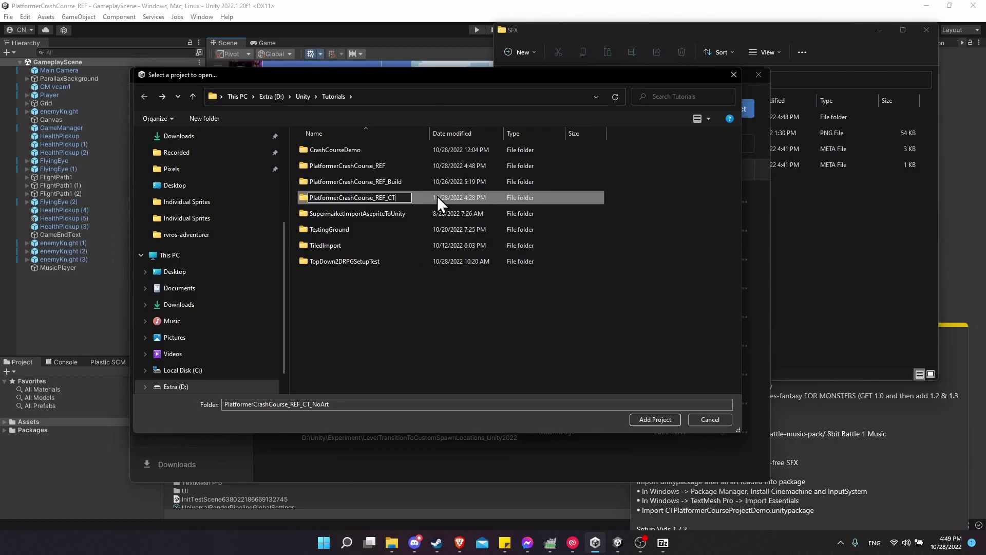
{"action": "key", "text": "Return"}
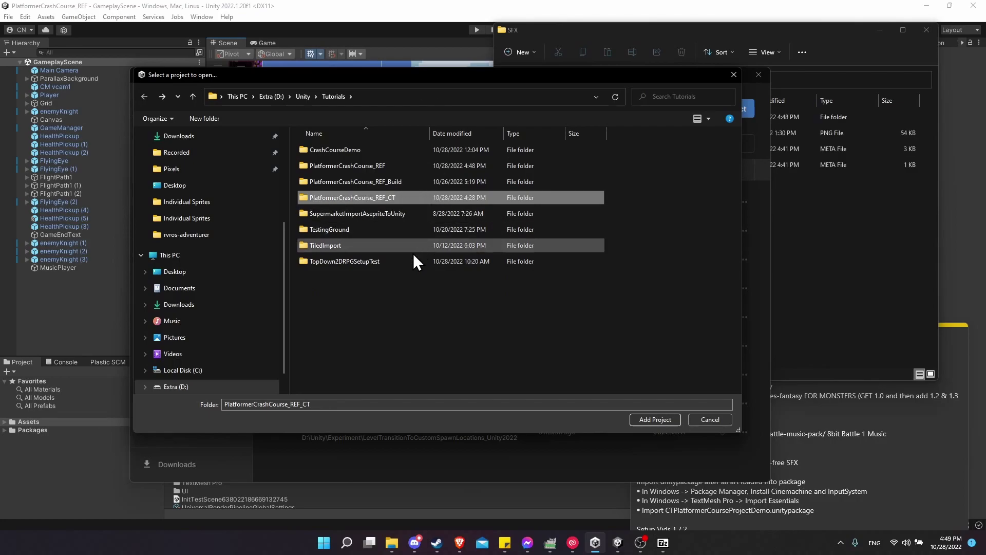
{"action": "double_click", "coordinate": [408, 196]}
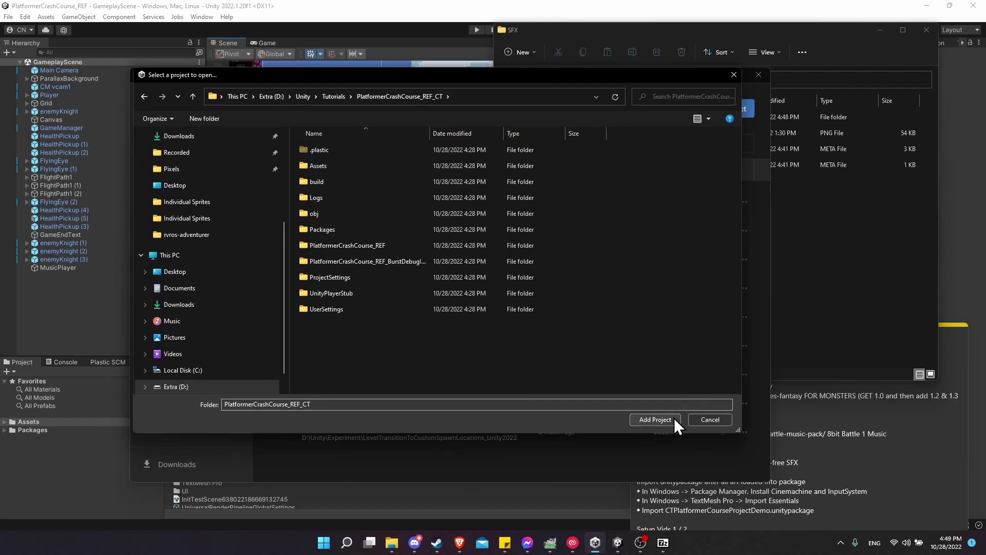
{"action": "left_click", "coordinate": [654, 419]}
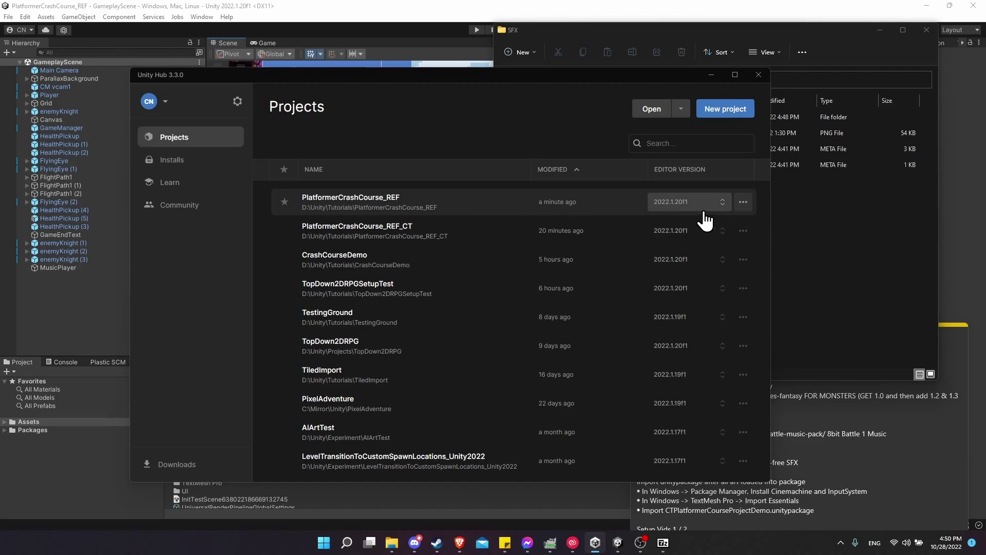
Step: Review the installed Unity versions, the official editor releases and the download archive option, then return to the project list
{"action": "left_click", "coordinate": [189, 163]}
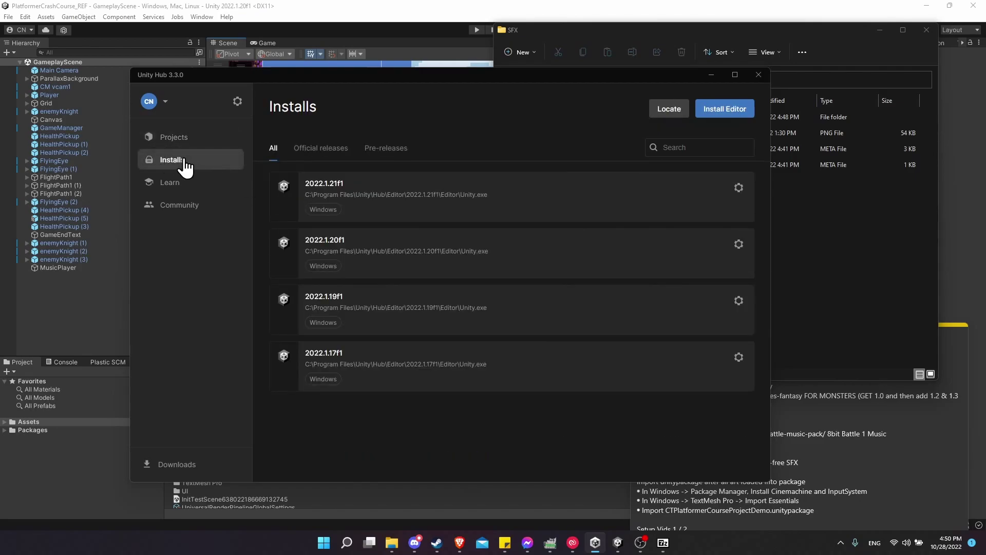
{"action": "left_click", "coordinate": [174, 138]}
{"action": "left_click", "coordinate": [179, 164]}
{"action": "left_click", "coordinate": [720, 119]}
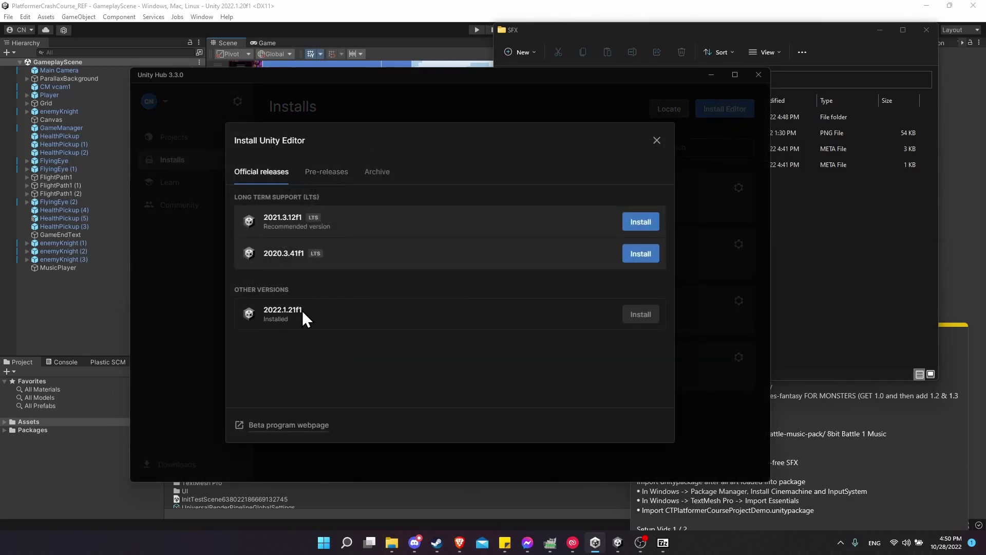
{"action": "left_click", "coordinate": [379, 172]}
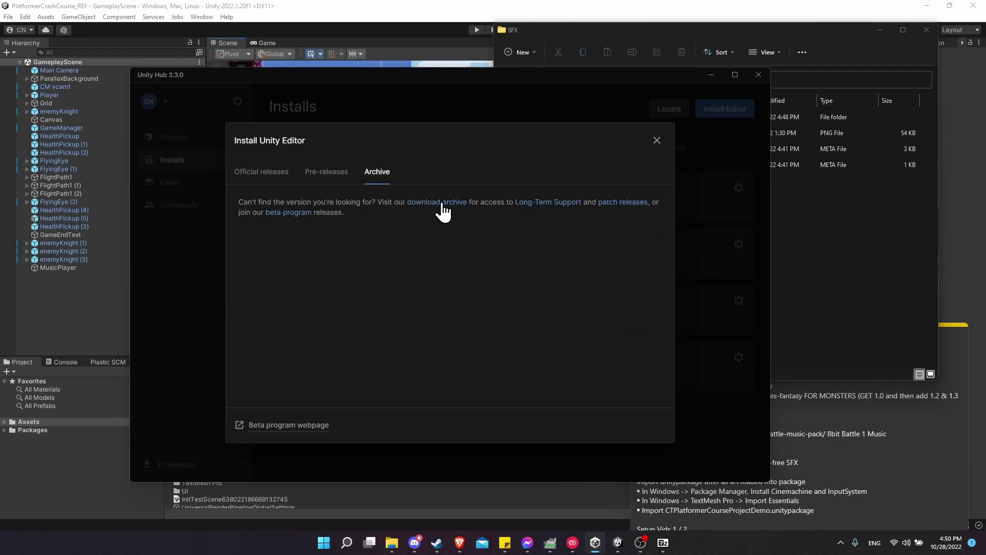
{"action": "left_click", "coordinate": [264, 172]}
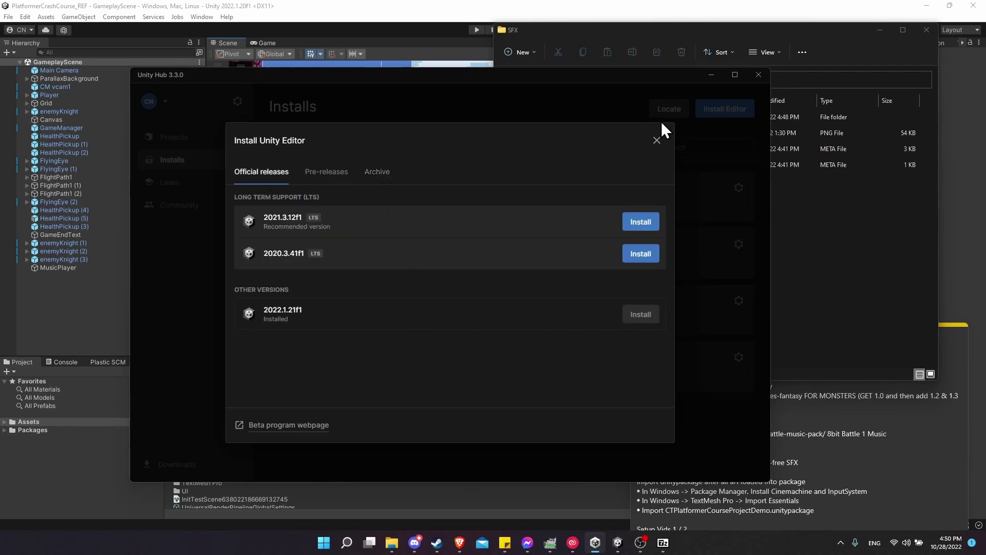
{"action": "left_click", "coordinate": [658, 140]}
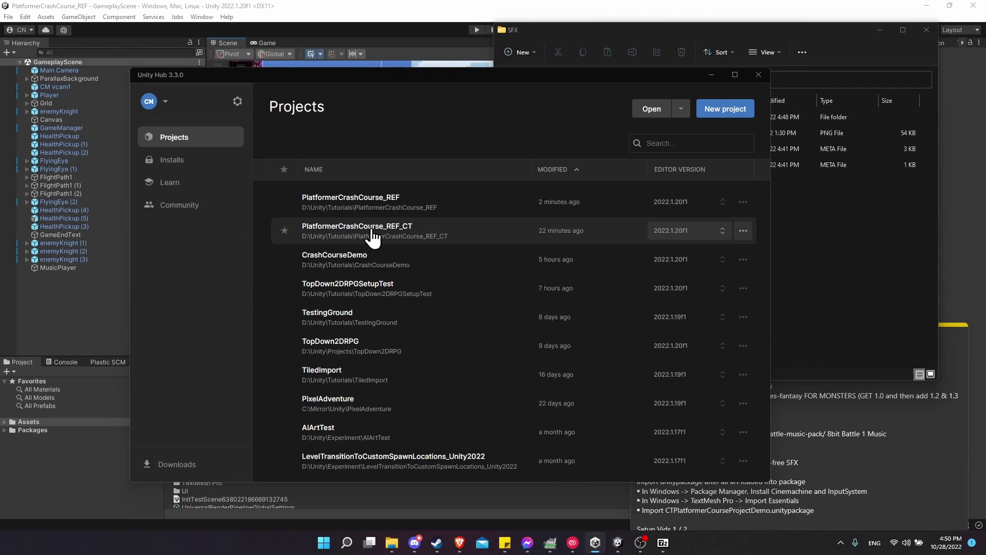
Step: Open the PlatformerCrashCourse_REF_CT project, dismiss the editor update check and maximize the Unity editor window
{"action": "left_click", "coordinate": [419, 237]}
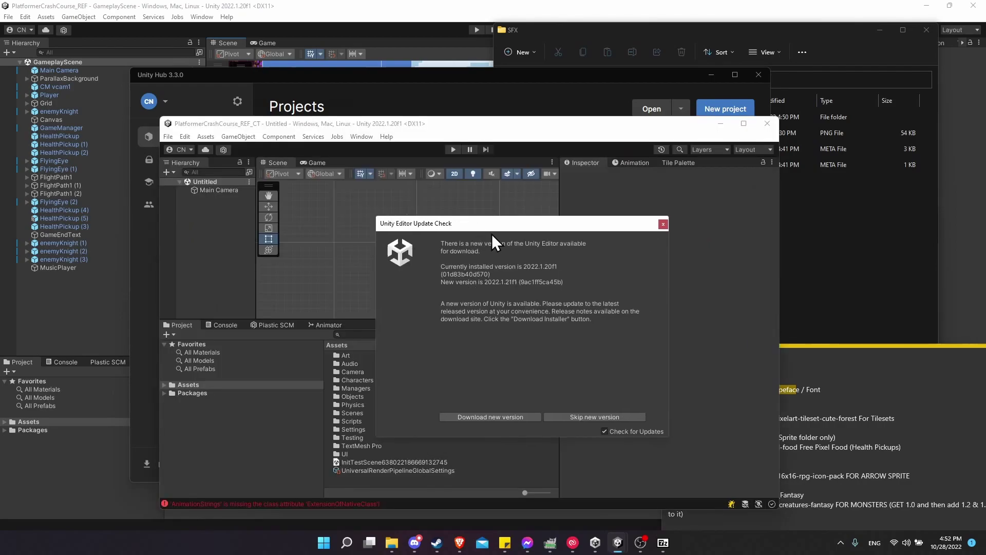
{"action": "left_click", "coordinate": [663, 225]}
{"action": "double_click", "coordinate": [507, 126]}
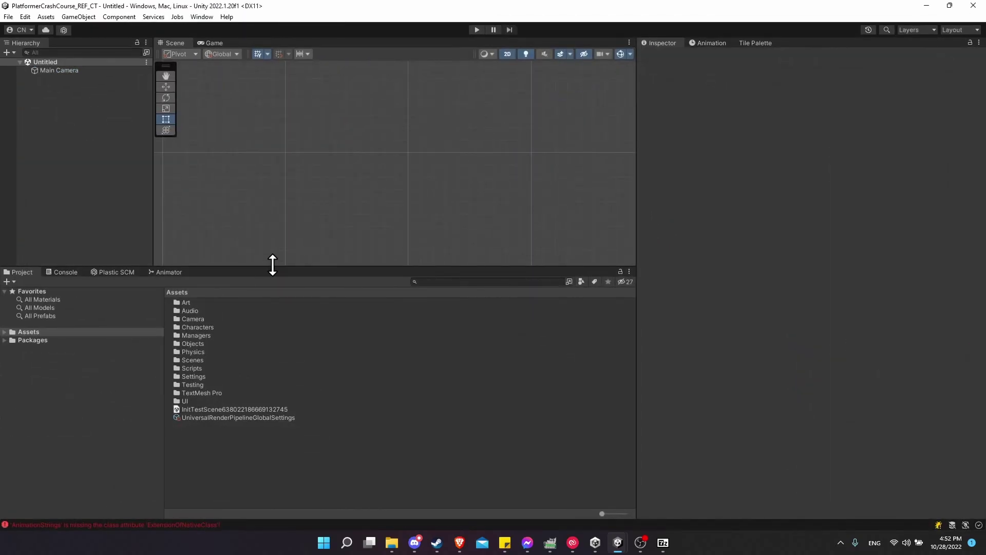
Step: Clear the console messages and open GameplayScene from the project's Scenes folder
{"action": "left_click", "coordinate": [67, 275]}
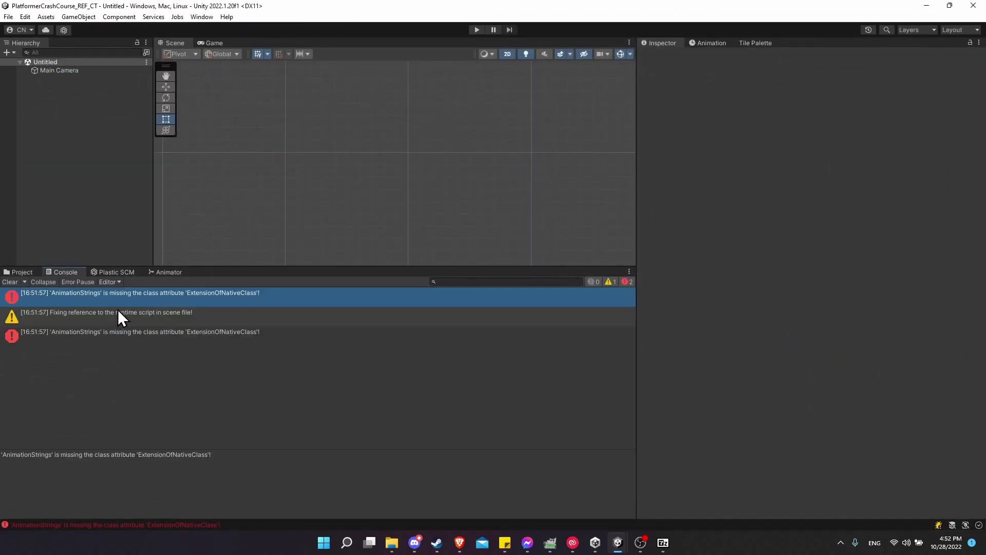
{"action": "left_click", "coordinate": [10, 281]}
{"action": "left_click", "coordinate": [22, 272]}
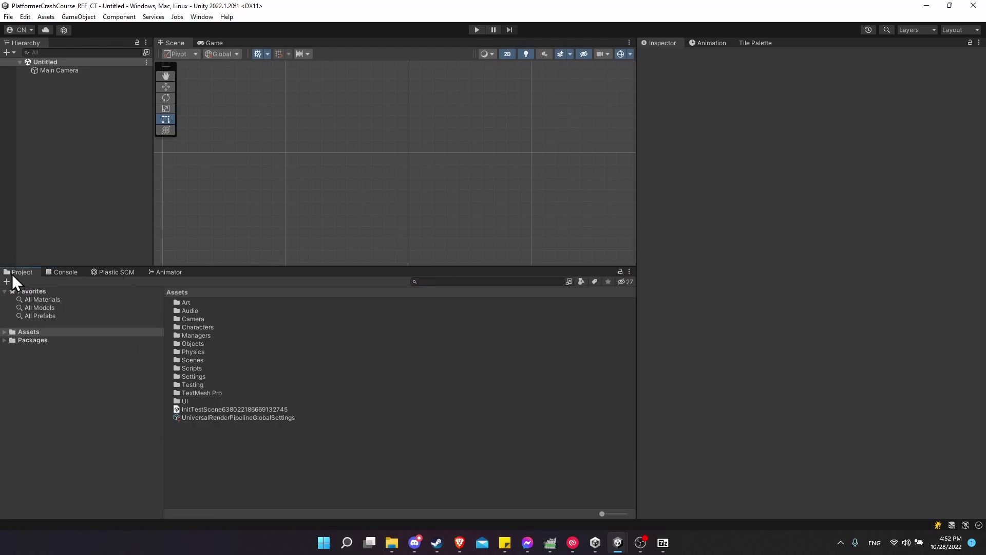
{"action": "double_click", "coordinate": [205, 362]}
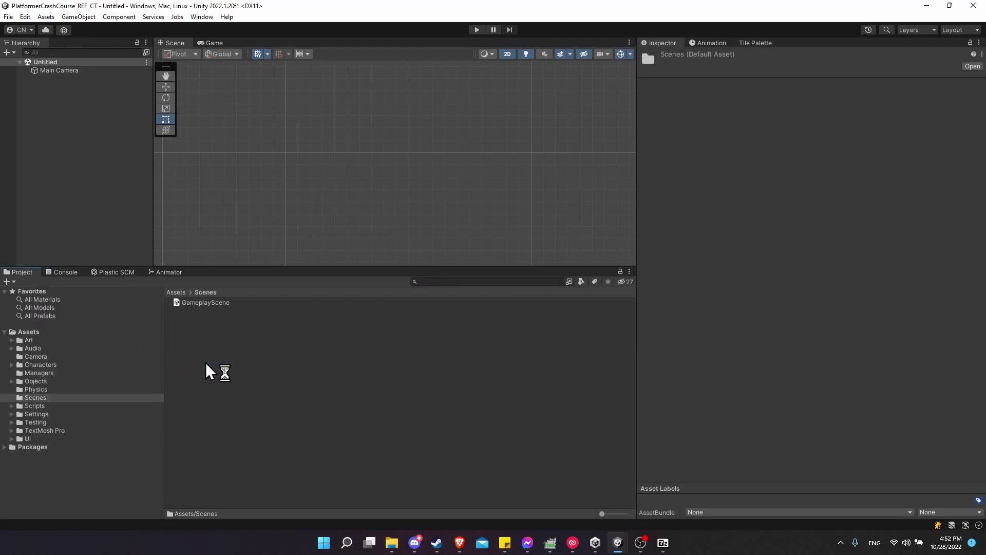
{"action": "double_click", "coordinate": [199, 303]}
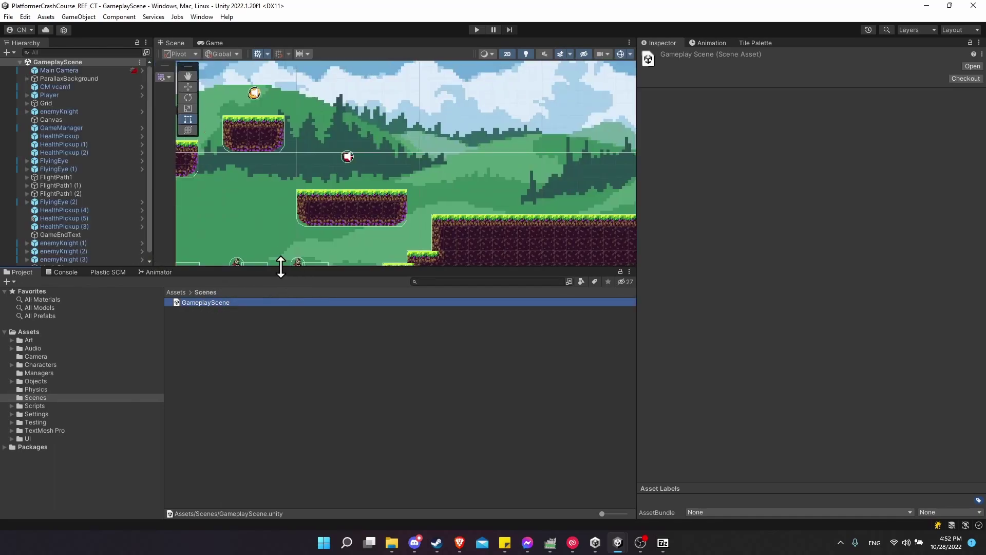
Step: Enlarge the Scene view by shrinking the Project and Inspector areas, and frame the level's starting area around the player
{"action": "left_click_drag", "start_coordinate": [281, 266], "coordinate": [301, 373]}
{"action": "middle_click_drag", "start_coordinate": [301, 363], "coordinate": [432, 260]}
{"action": "scroll", "coordinate": [388, 260], "scroll_direction": "up", "scroll_amount": 1}
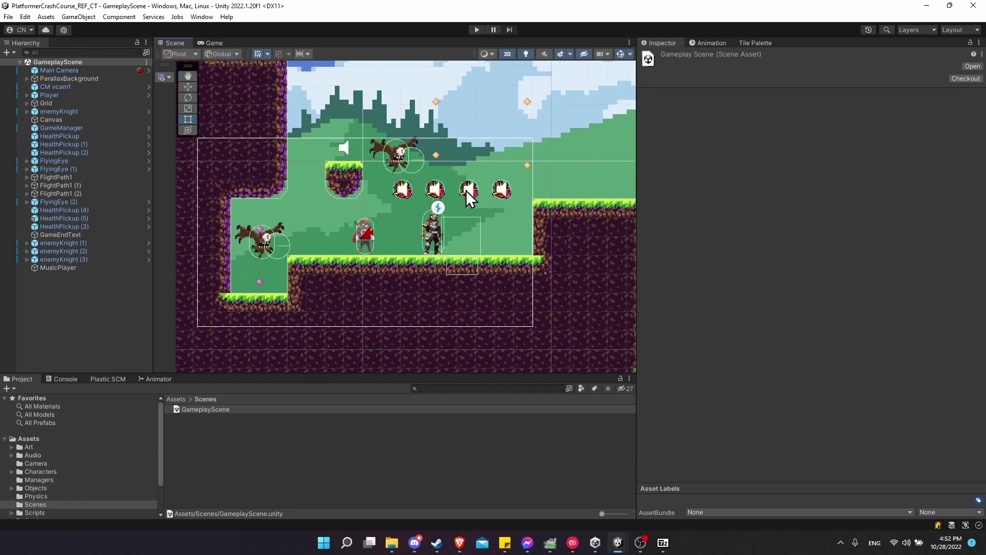
{"action": "middle_click_drag", "start_coordinate": [467, 190], "coordinate": [382, 237]}
{"action": "scroll", "coordinate": [360, 203], "scroll_direction": "left", "scroll_amount": 2}
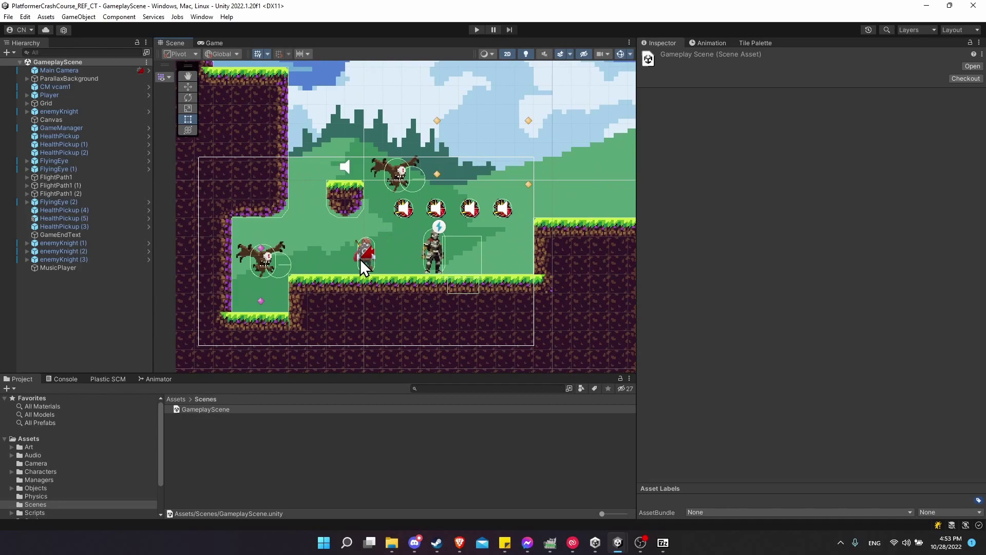
{"action": "scroll", "coordinate": [484, 293], "scroll_direction": "right", "scroll_amount": 1}
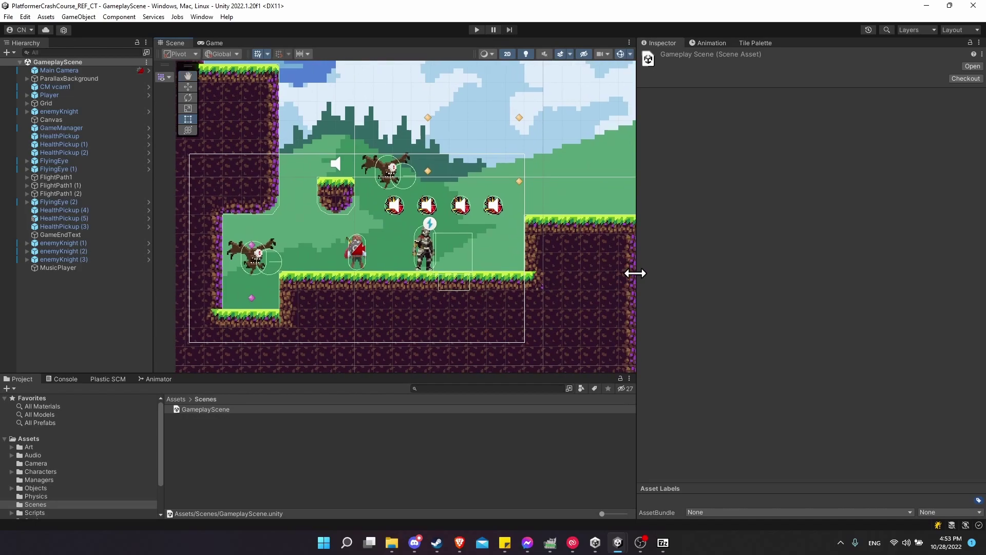
{"action": "left_click_drag", "start_coordinate": [636, 273], "coordinate": [891, 270]}
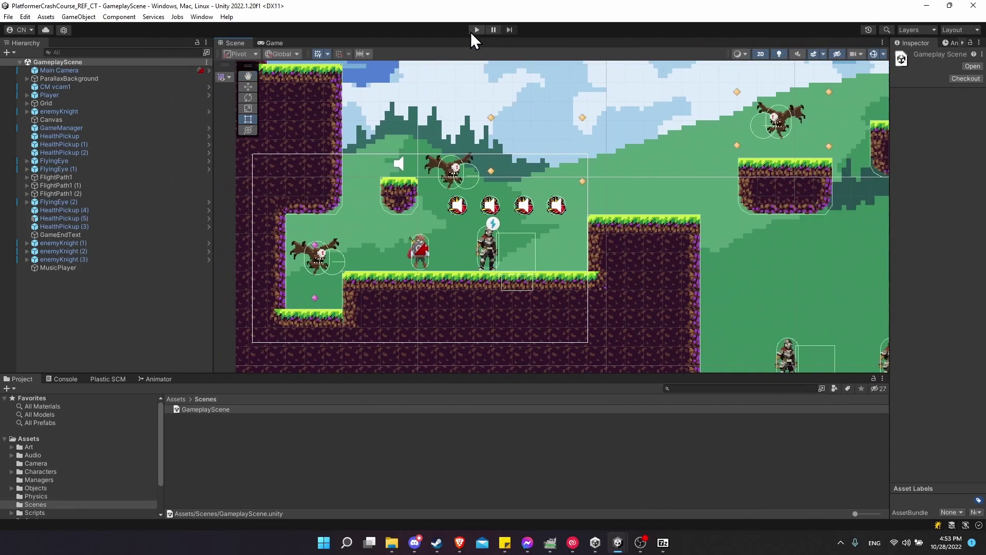
Step: Play-test the gameplay scene by running, jumping through the health pickups and attacking the knight enemy, and end play mode
{"action": "left_click", "coordinate": [477, 30]}
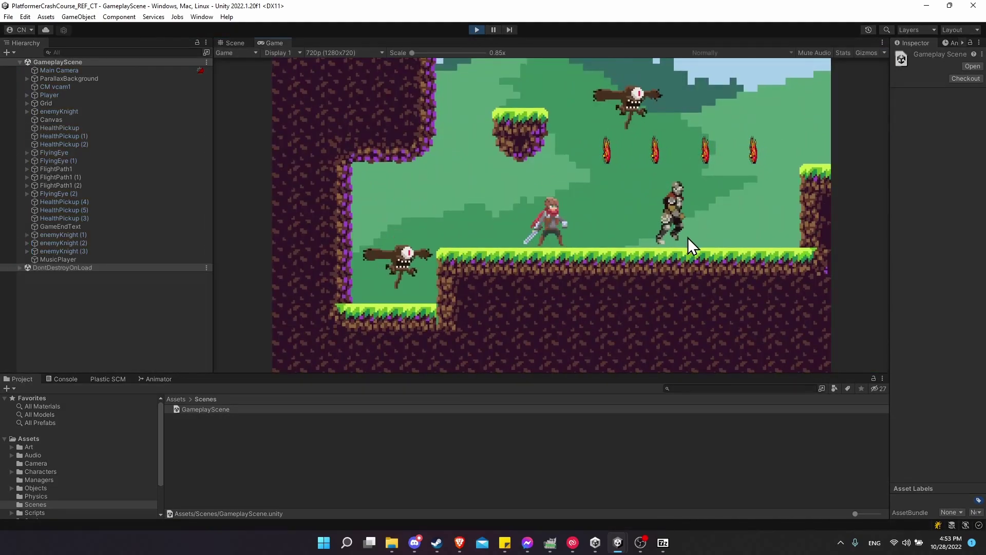
{"action": "key", "text": "d"}
{"action": "key", "text": "space"}
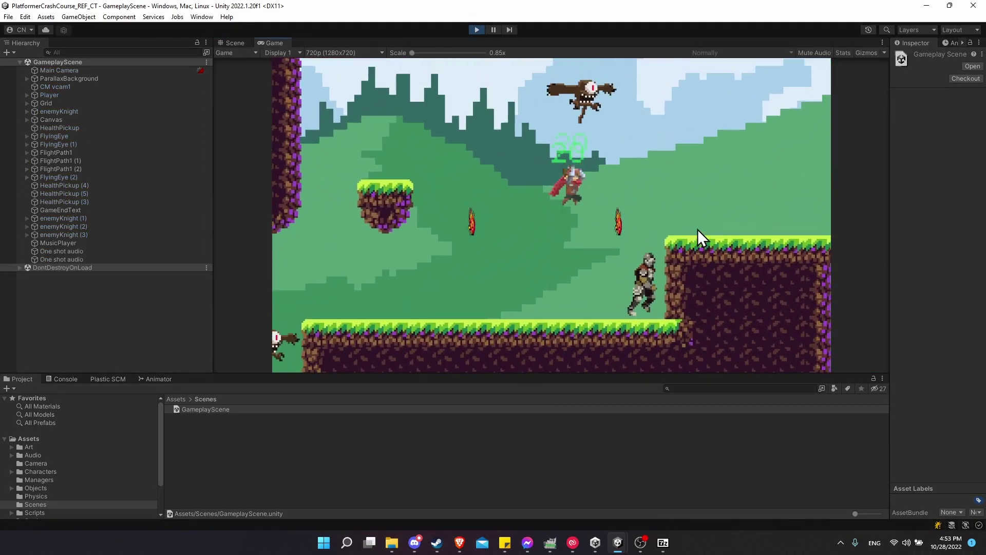
{"action": "key", "text": "a"}
{"action": "left_click", "coordinate": [663, 241]}
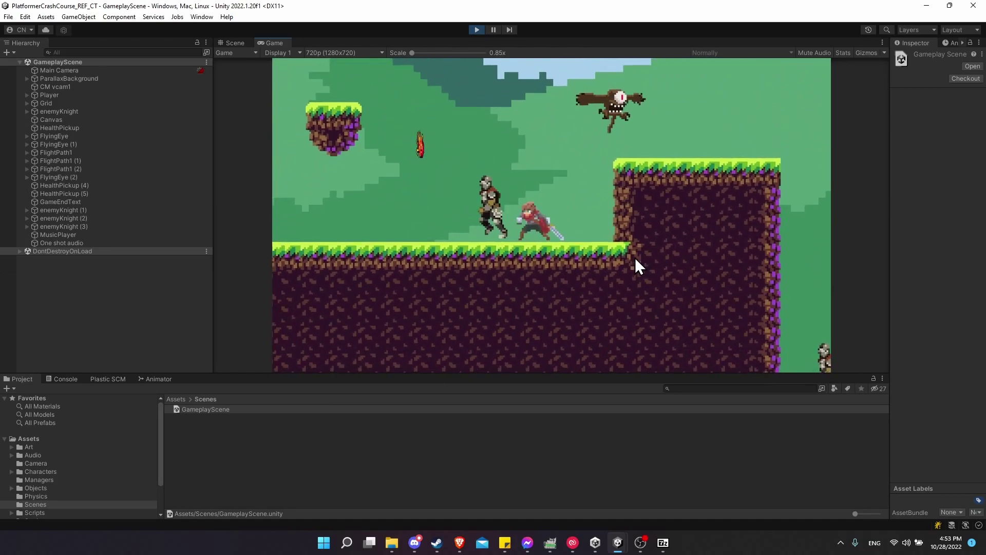
{"action": "left_click", "coordinate": [630, 254]}
{"action": "key", "text": "d"}
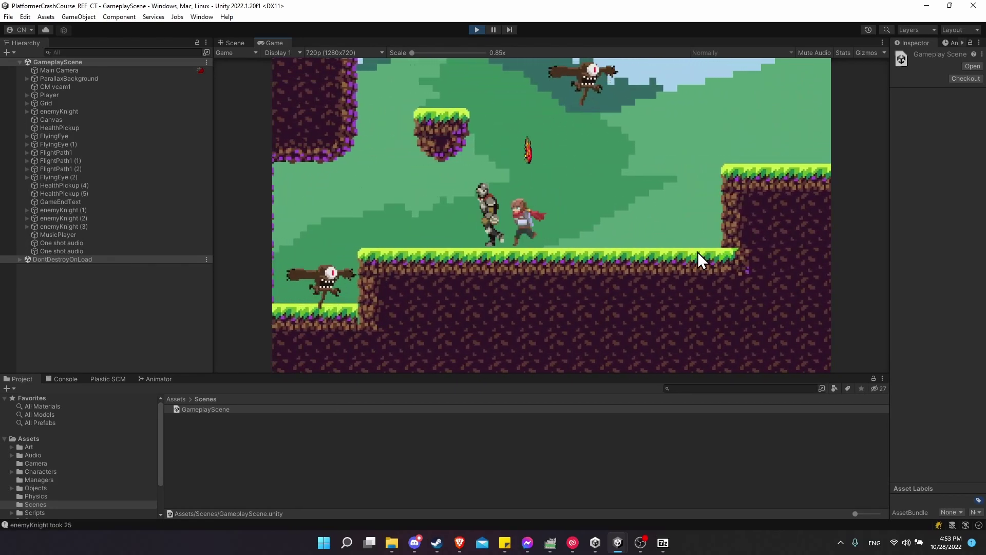
{"action": "key", "text": "space"}
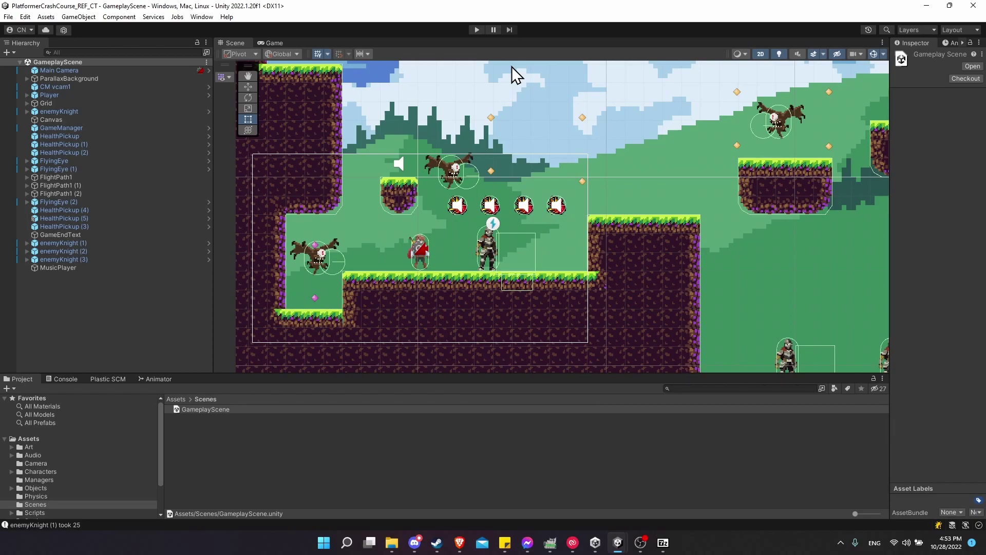
Step: Review the Cinemachine and Input System packages among the project's packages in the Package Manager, and close it
{"action": "left_click", "coordinate": [203, 17]}
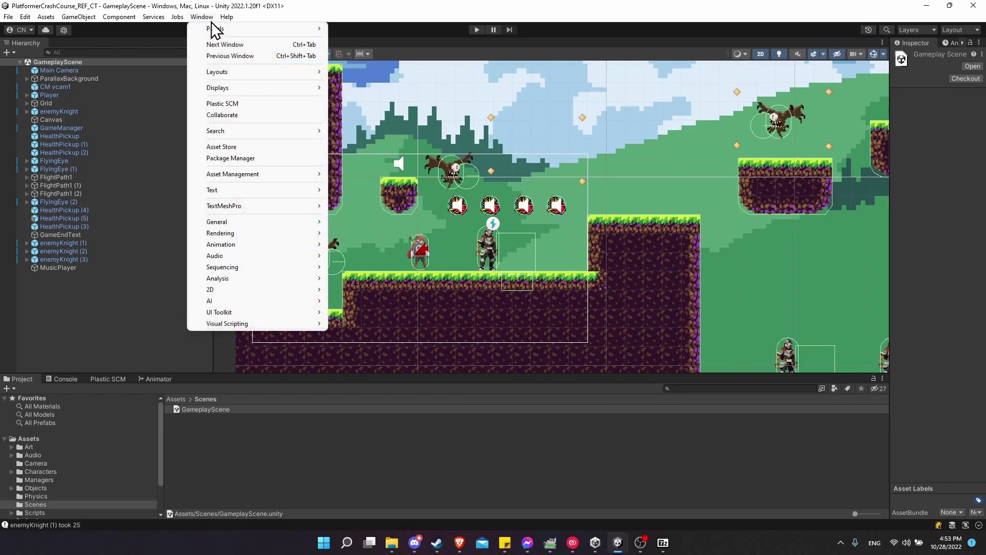
{"action": "left_click", "coordinate": [253, 158]}
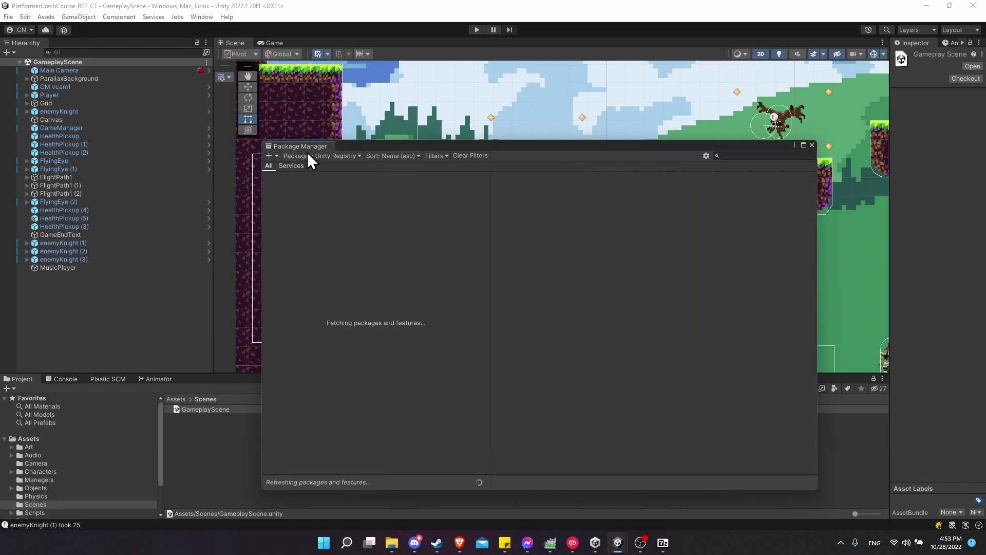
{"action": "left_click", "coordinate": [314, 156]}
{"action": "left_click", "coordinate": [333, 184]}
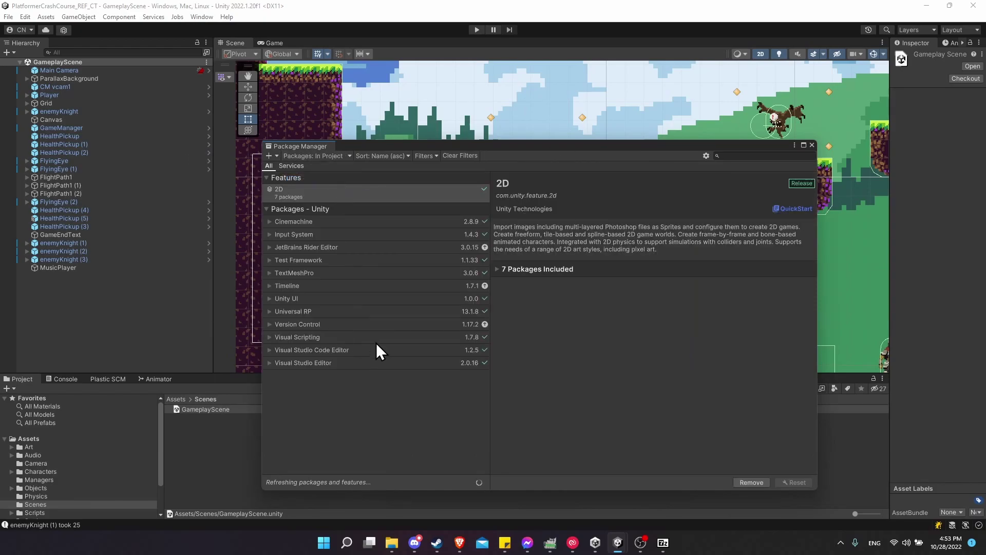
{"action": "left_click", "coordinate": [338, 224]}
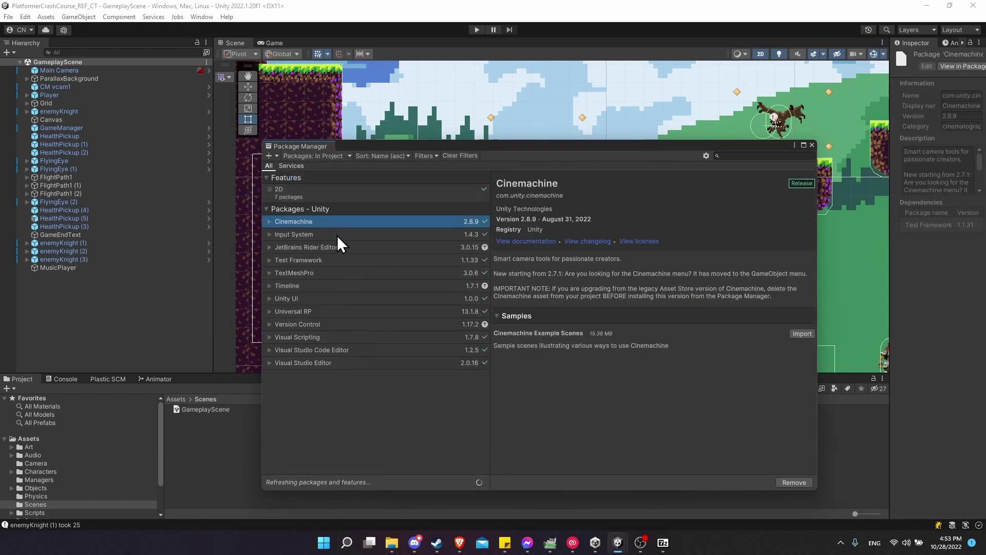
{"action": "left_click", "coordinate": [334, 234]}
{"action": "left_click", "coordinate": [316, 225]}
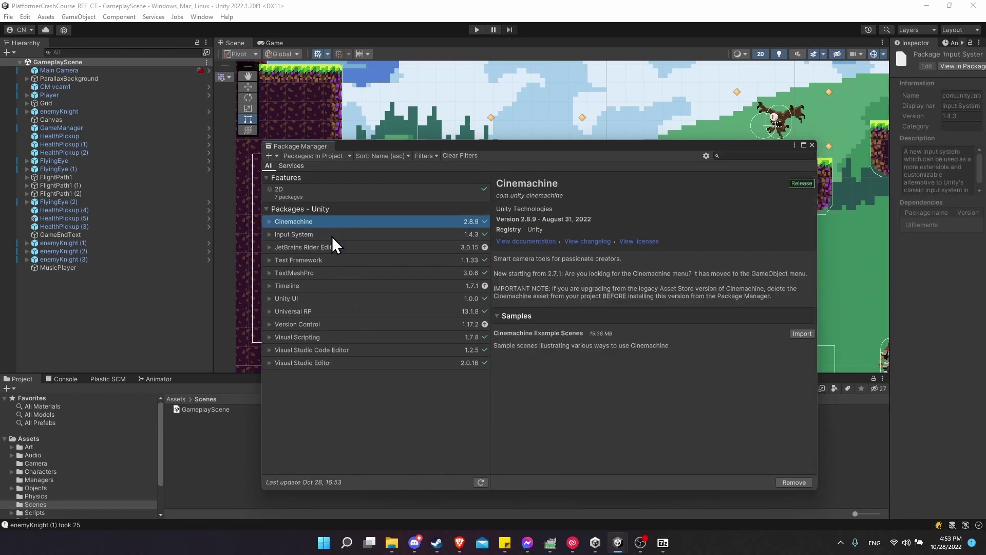
{"action": "left_click", "coordinate": [331, 235]}
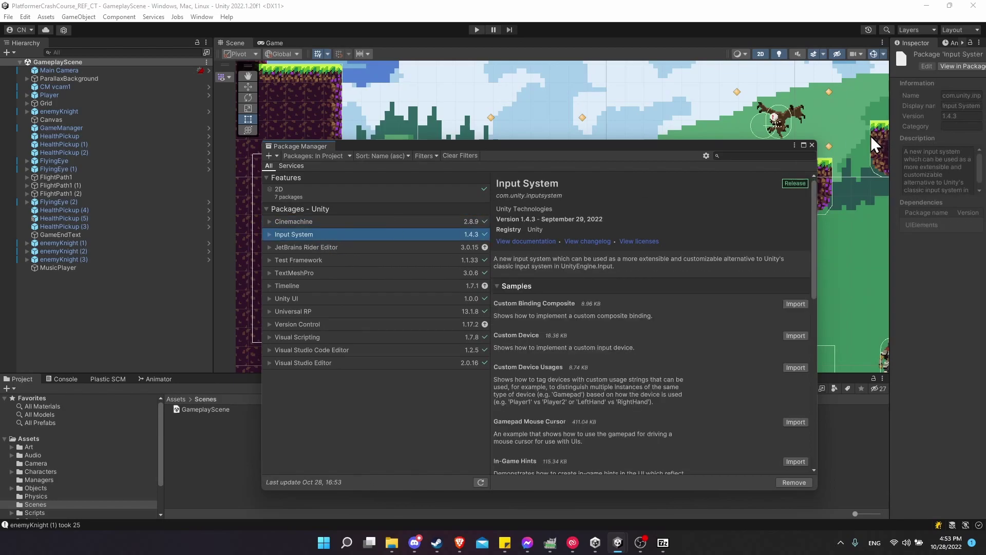
{"action": "left_click", "coordinate": [813, 145]}
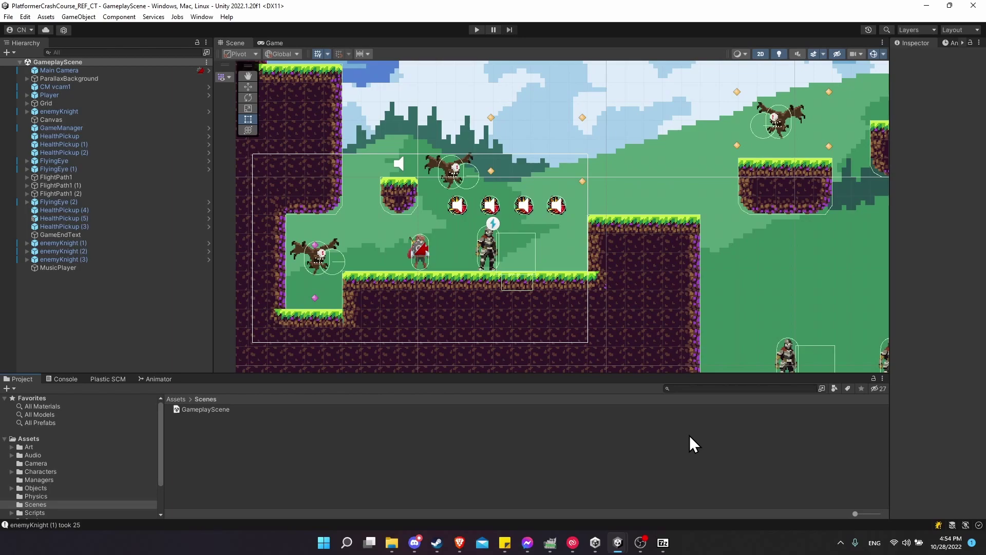
Step: Switch to File Explorer to examine the PlatformerCrashCourse_REF_CT_NoArt archive in the Tutorials folder, and return to Unity
{"action": "key", "text": "alt+Tab"}
{"action": "left_click", "coordinate": [359, 373]}
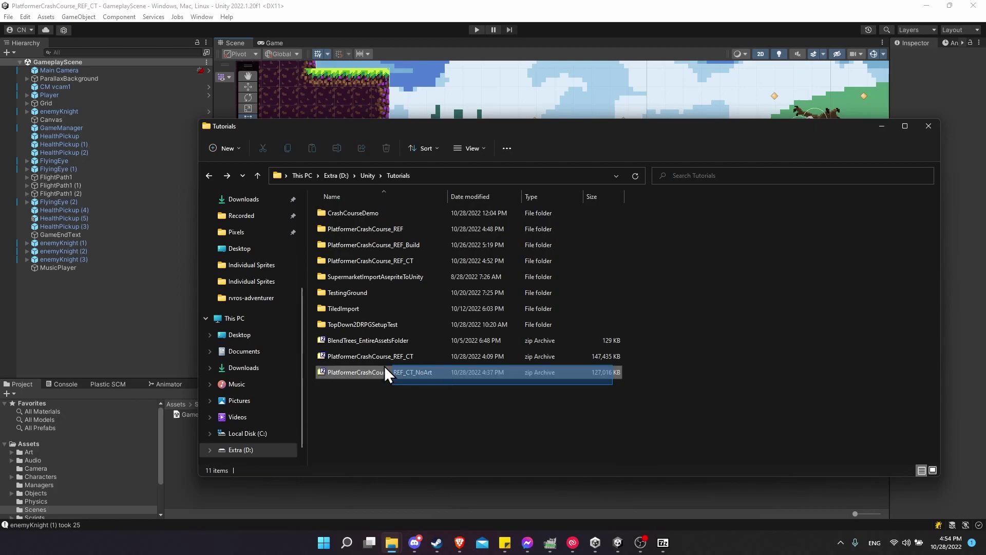
{"action": "left_click", "coordinate": [745, 326]}
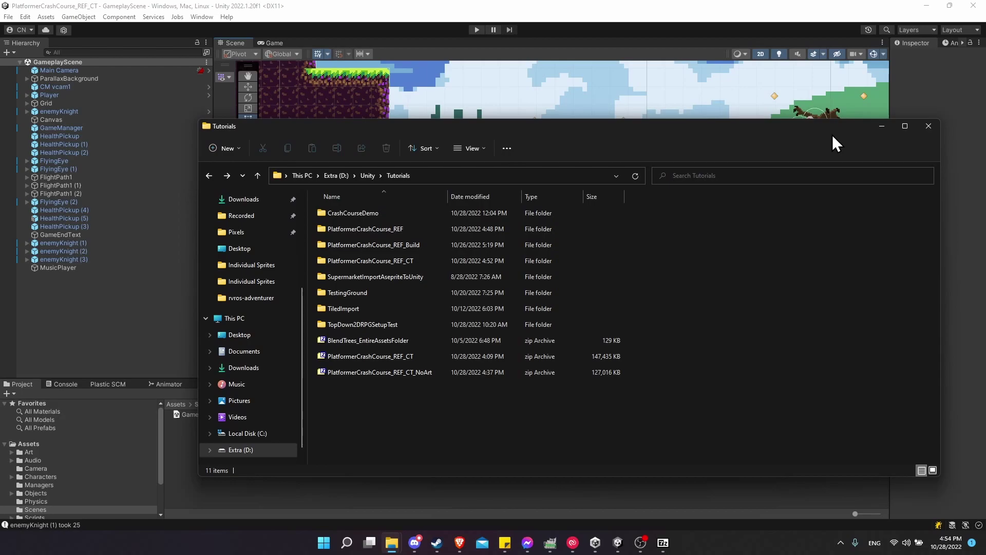
{"action": "left_click", "coordinate": [884, 127]}
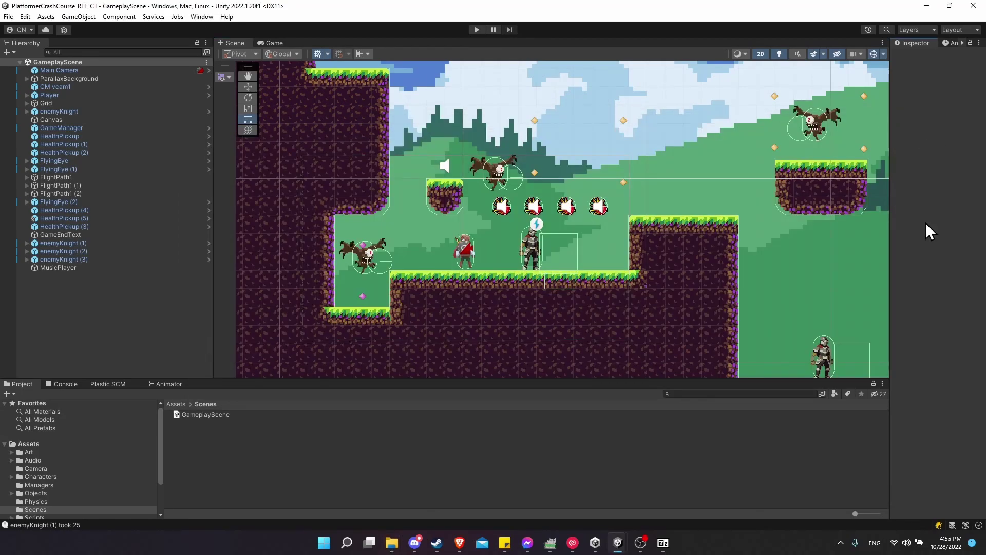